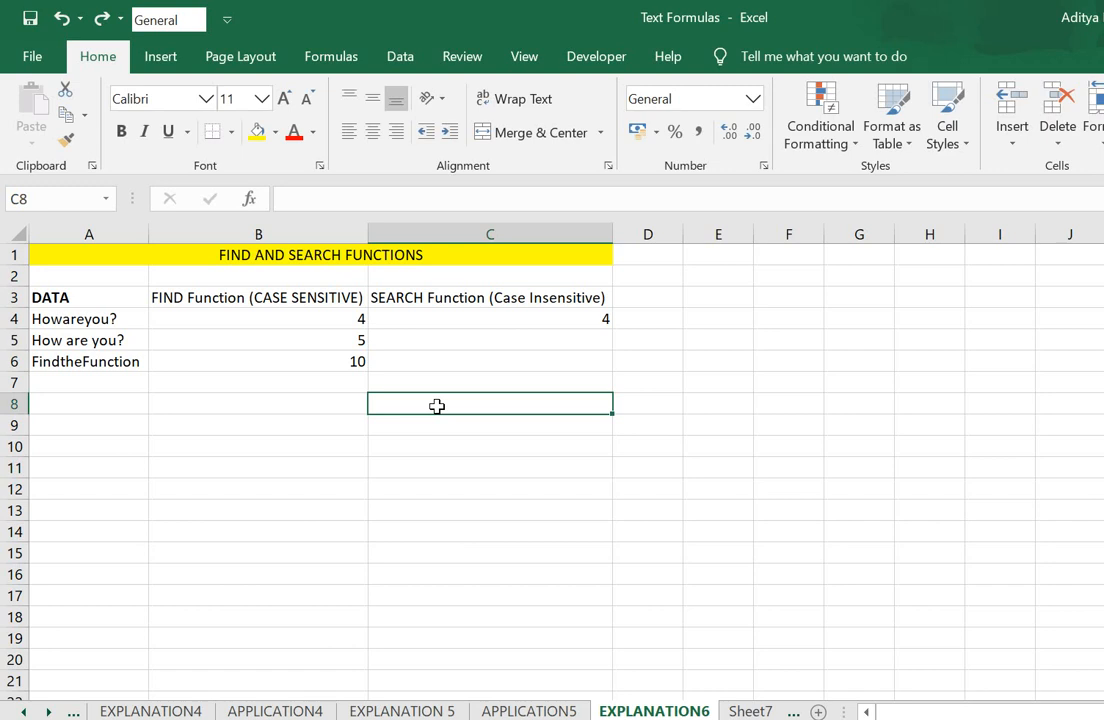
# - Examine the sample data in column A and the existing FIND and SEARCH formulas in rows 4 and 5
pyautogui.press('Up')
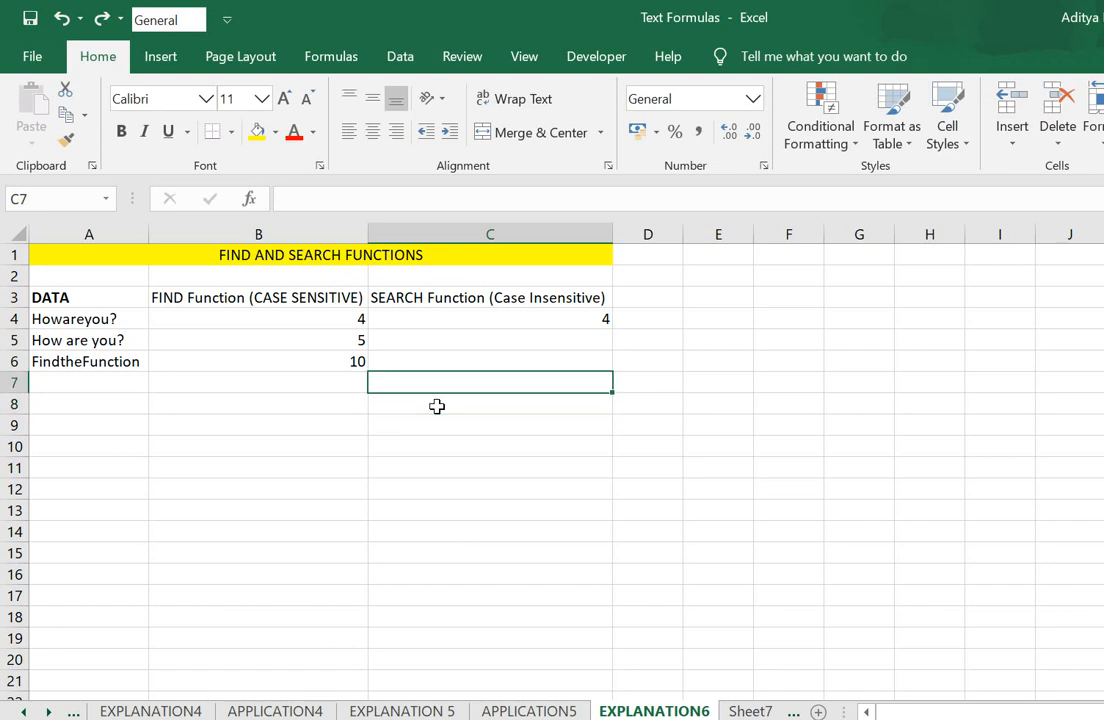
pyautogui.press('Up')
pyautogui.press('Up')
pyautogui.press('Up')
pyautogui.press('Up')
pyautogui.press('Up')
pyautogui.press('Up')
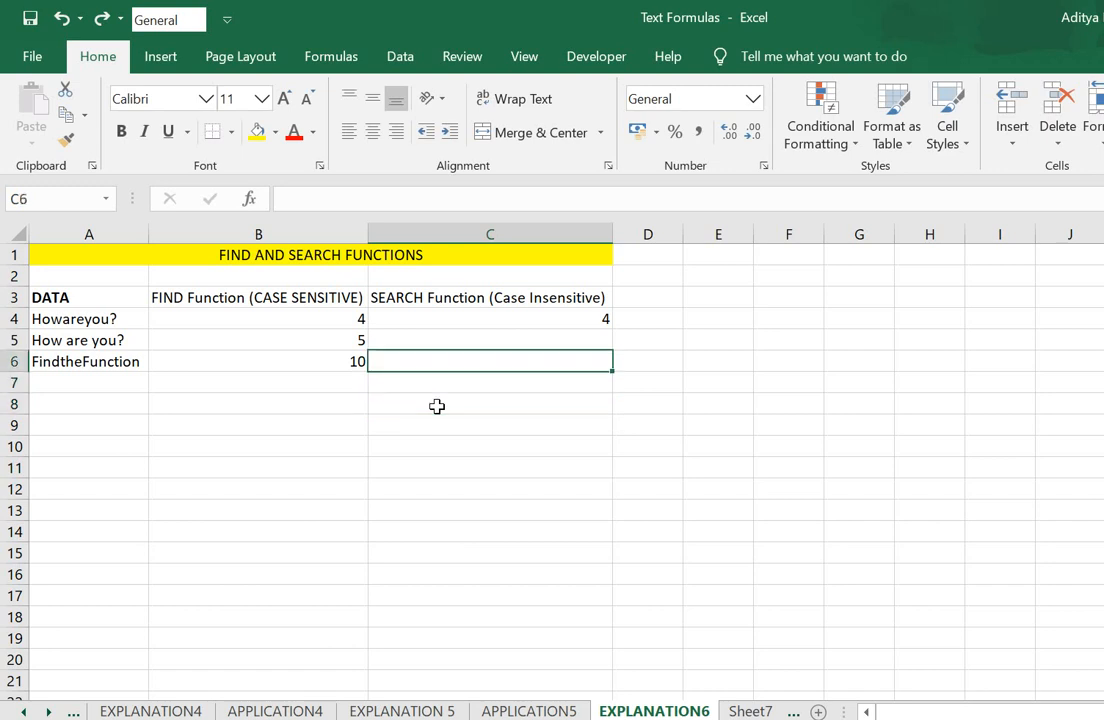
pyautogui.press('Down')
pyautogui.press('Up')
pyautogui.press('Down')
pyautogui.press('Down')
pyautogui.press('Down')
pyautogui.press('Down')
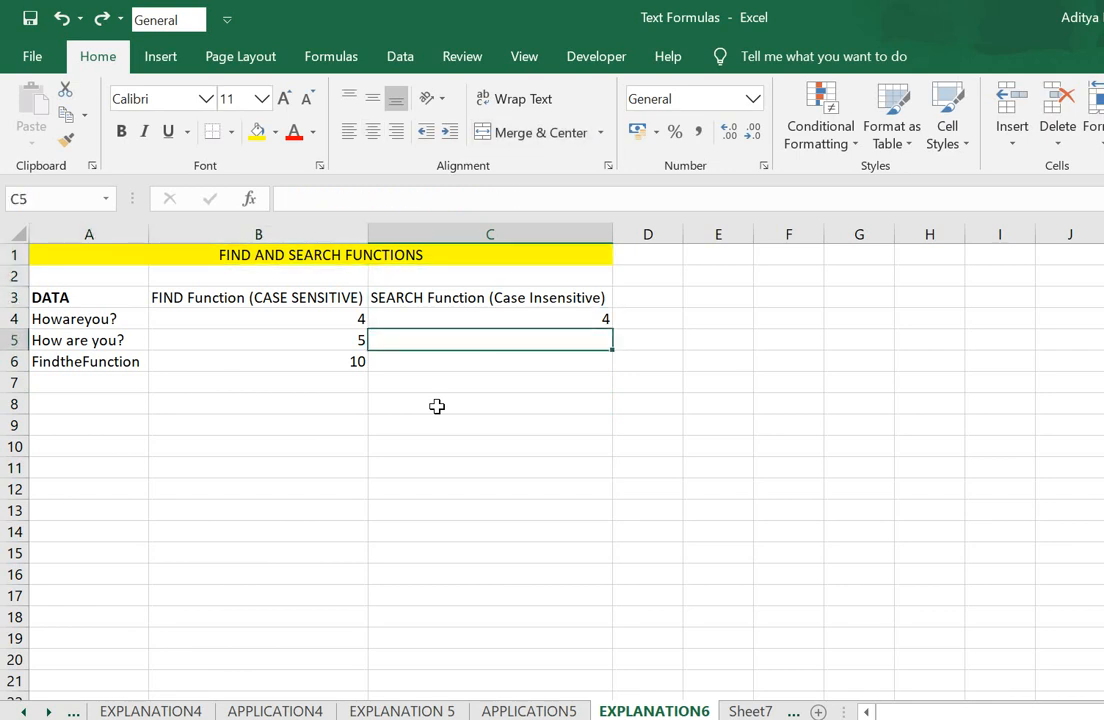
pyautogui.press('Up')
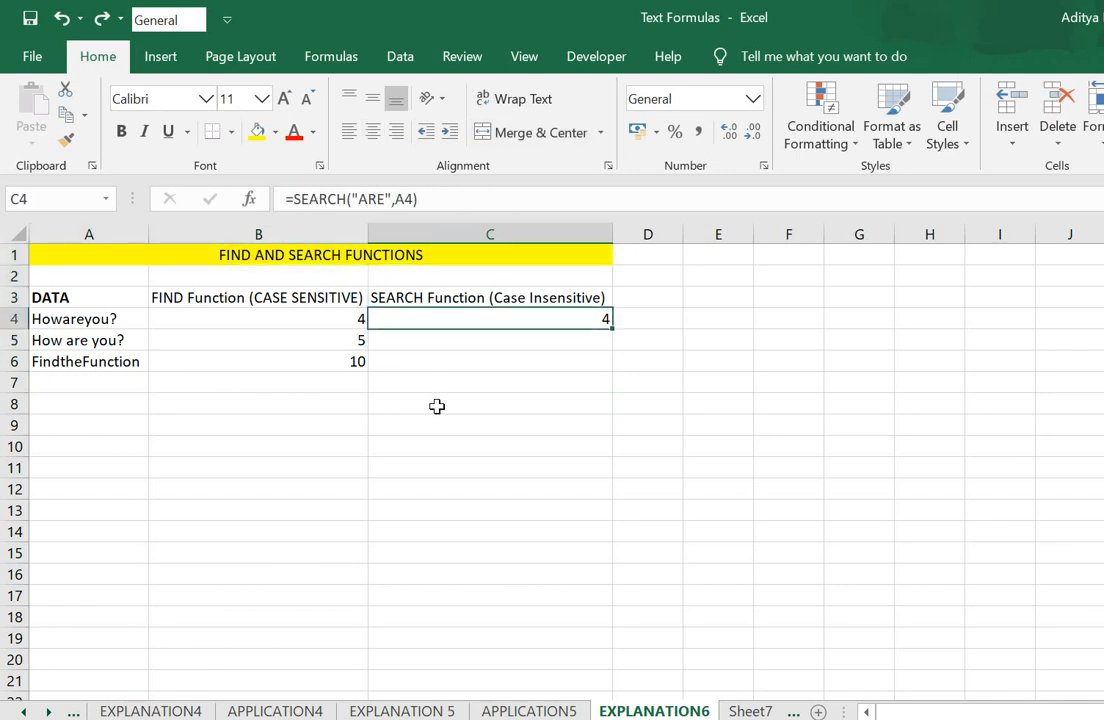
pyautogui.press('Left')
pyautogui.press('Left')
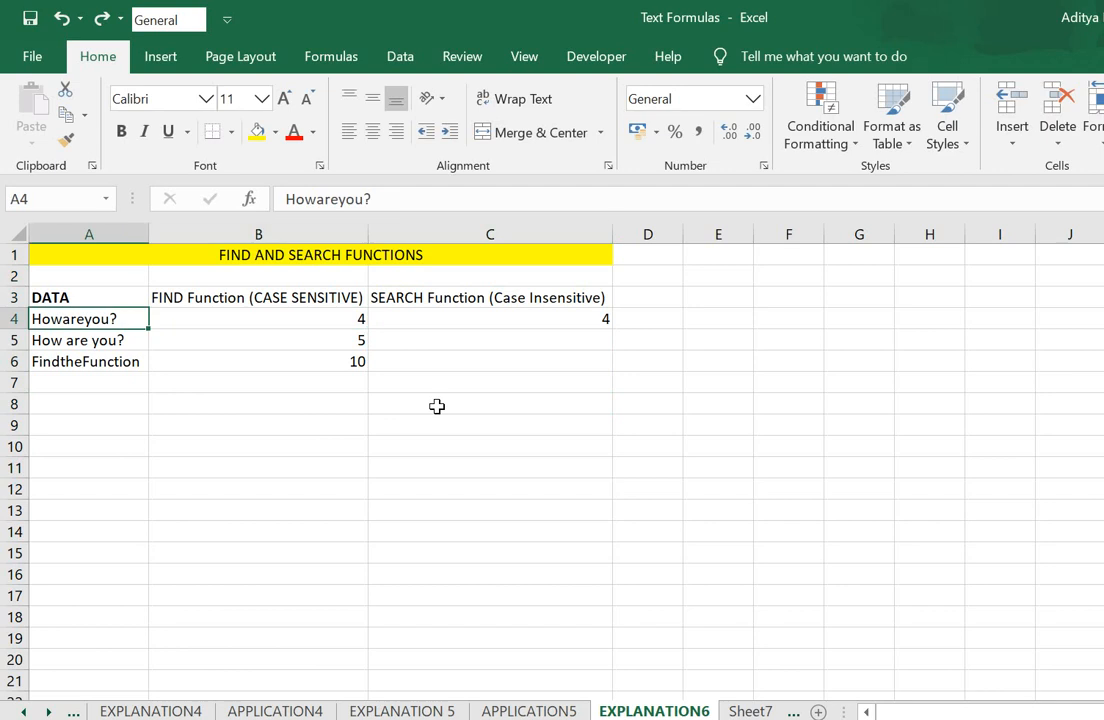
pyautogui.press('Right')
pyautogui.press('Right')
pyautogui.press('Right')
pyautogui.press('Up')
pyautogui.press('Up')
pyautogui.press('Up')
pyautogui.press('Down')
pyautogui.press('Down')
pyautogui.press('Up')
pyautogui.press('Down')
pyautogui.press('Down')
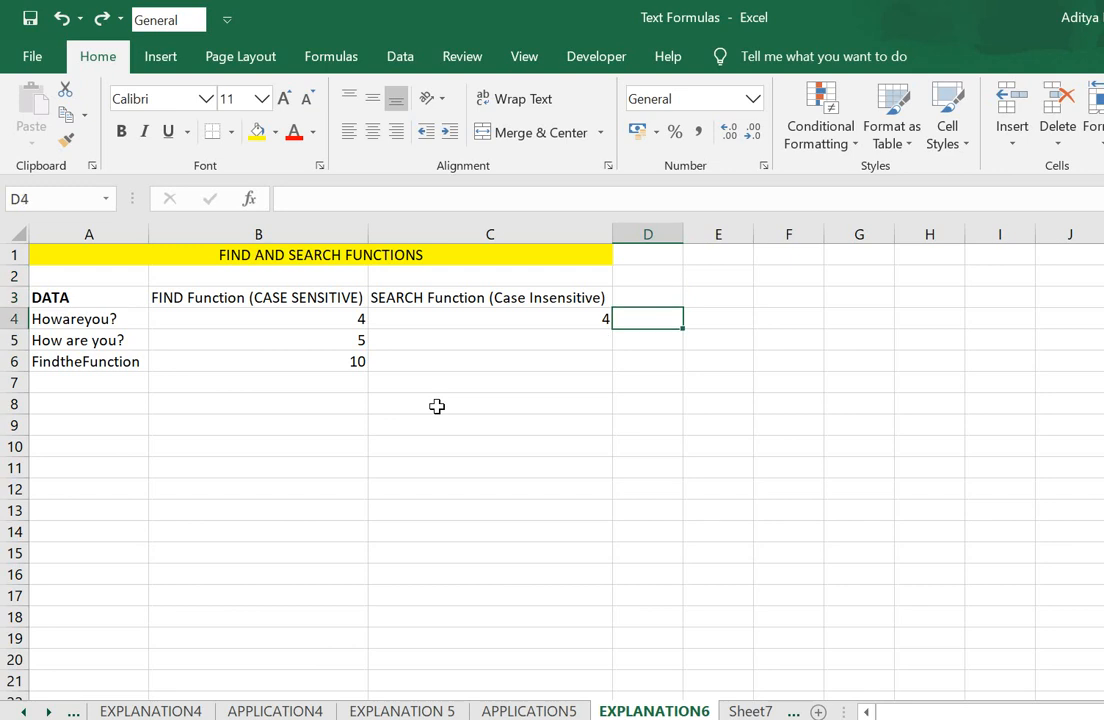
pyautogui.press('Left')
pyautogui.press('Left')
pyautogui.press('Left')
pyautogui.press('Up')
pyautogui.press('Down')
pyautogui.press('Down')
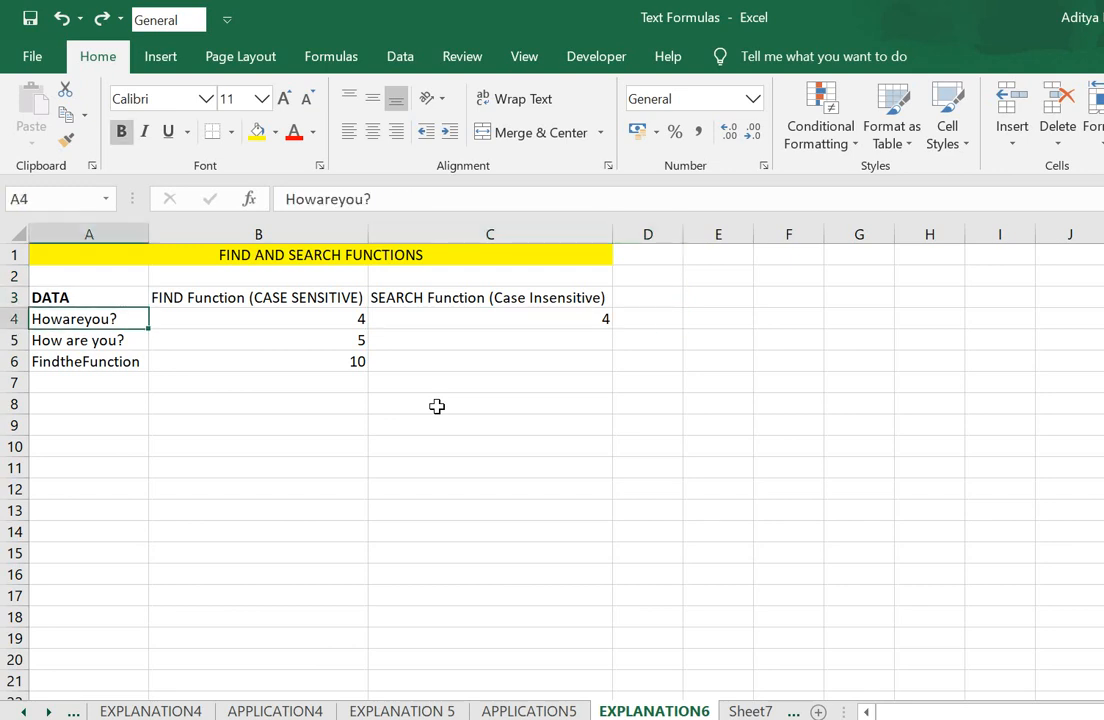
pyautogui.press('Right')
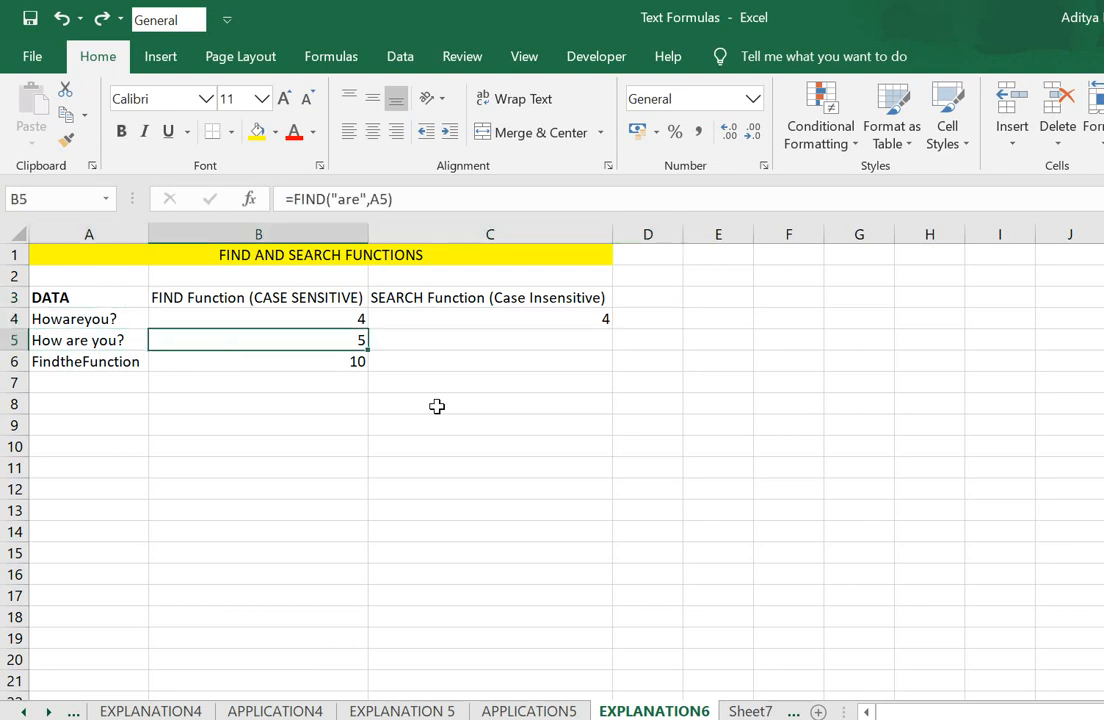
pyautogui.press('Up')
pyautogui.press('Right')
pyautogui.press('Up')
pyautogui.press('Down')
pyautogui.press('Left')
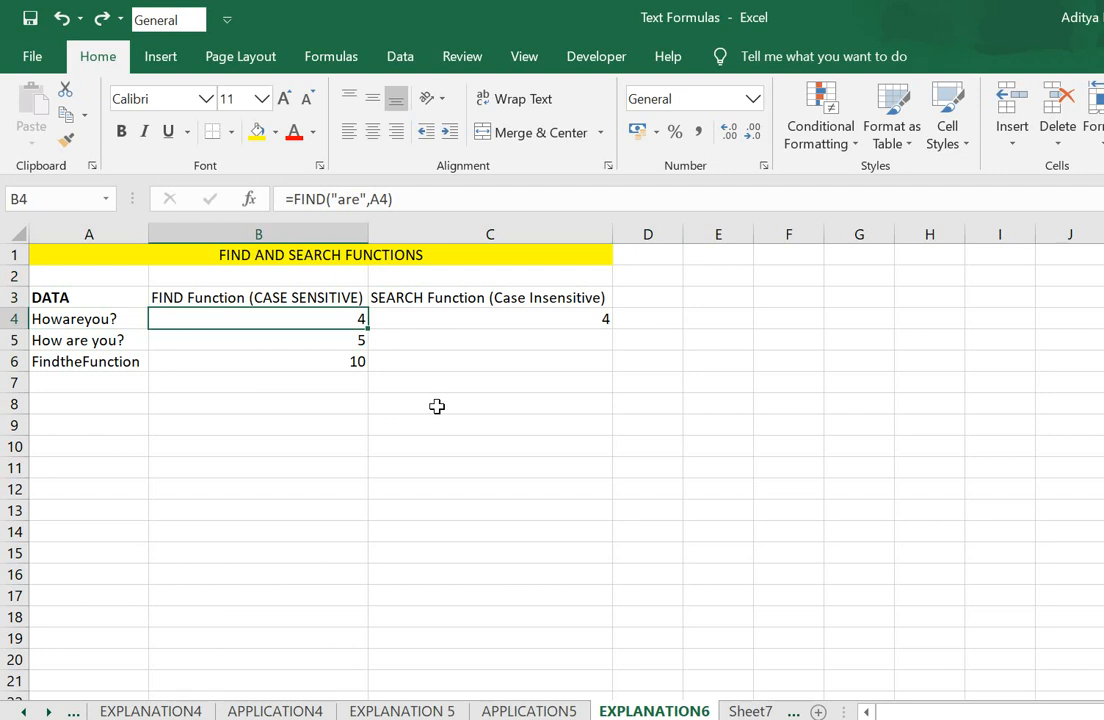
# - Try the formula =FIND("Are",A4) in cell B4 to test FIND's case sensitivity
pyautogui.press('Down')
pyautogui.press('Up')
pyautogui.press('Down')
pyautogui.press('Up')
pyautogui.write('=')
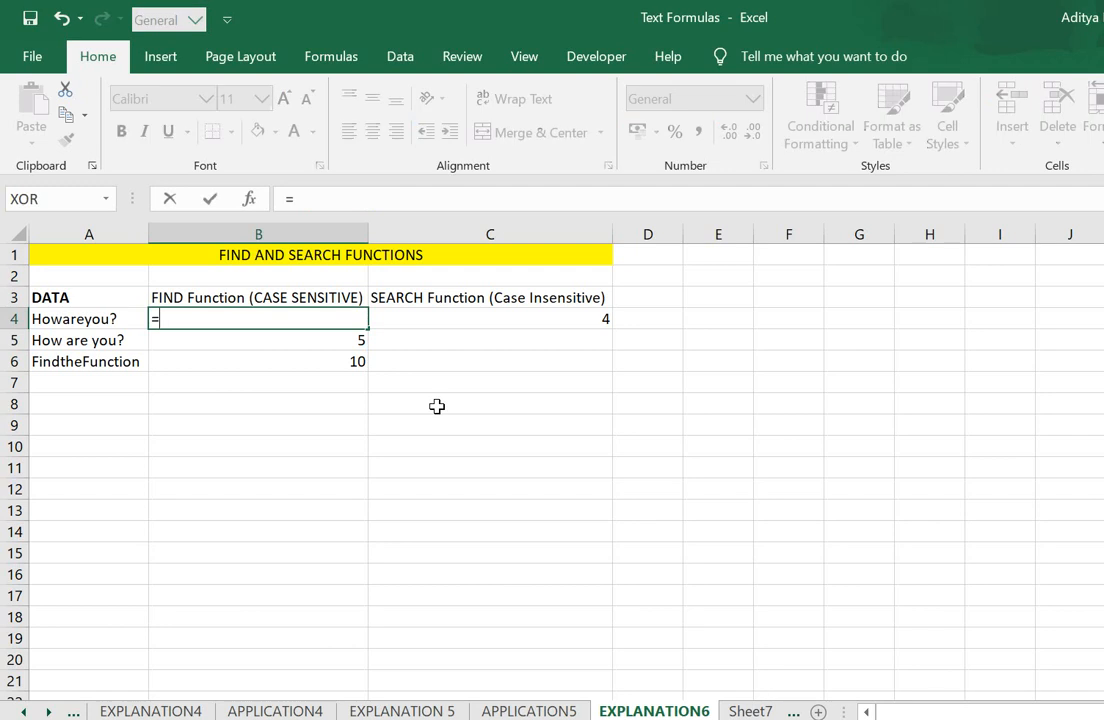
pyautogui.write('find(')
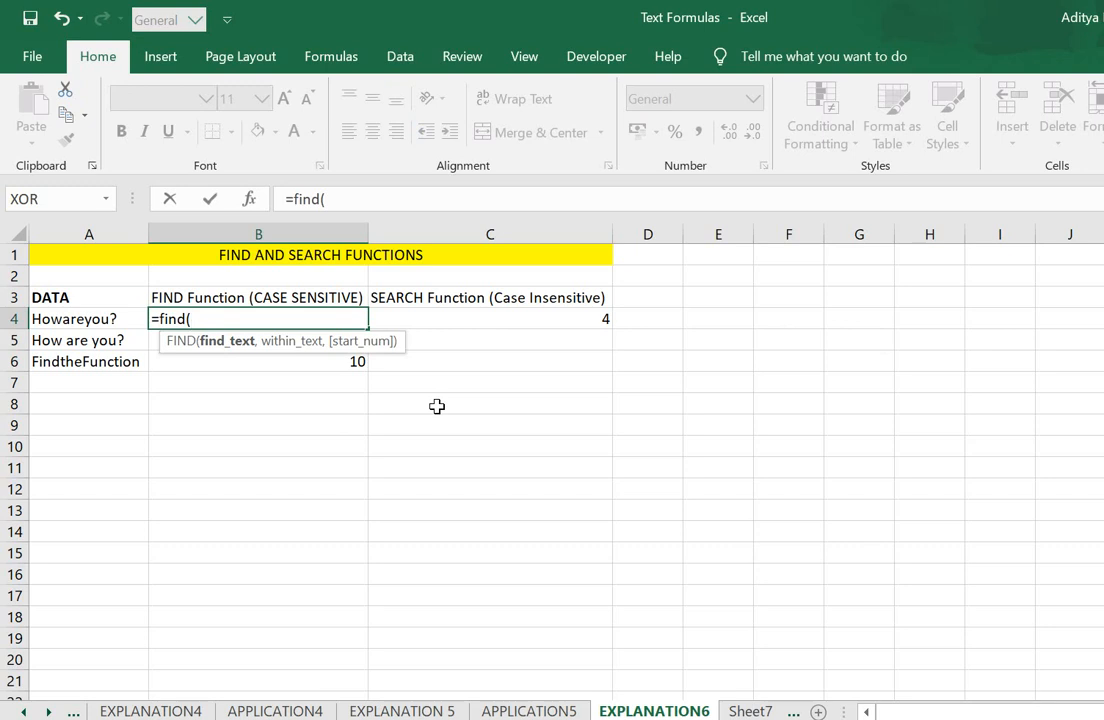
pyautogui.write('"Are",')
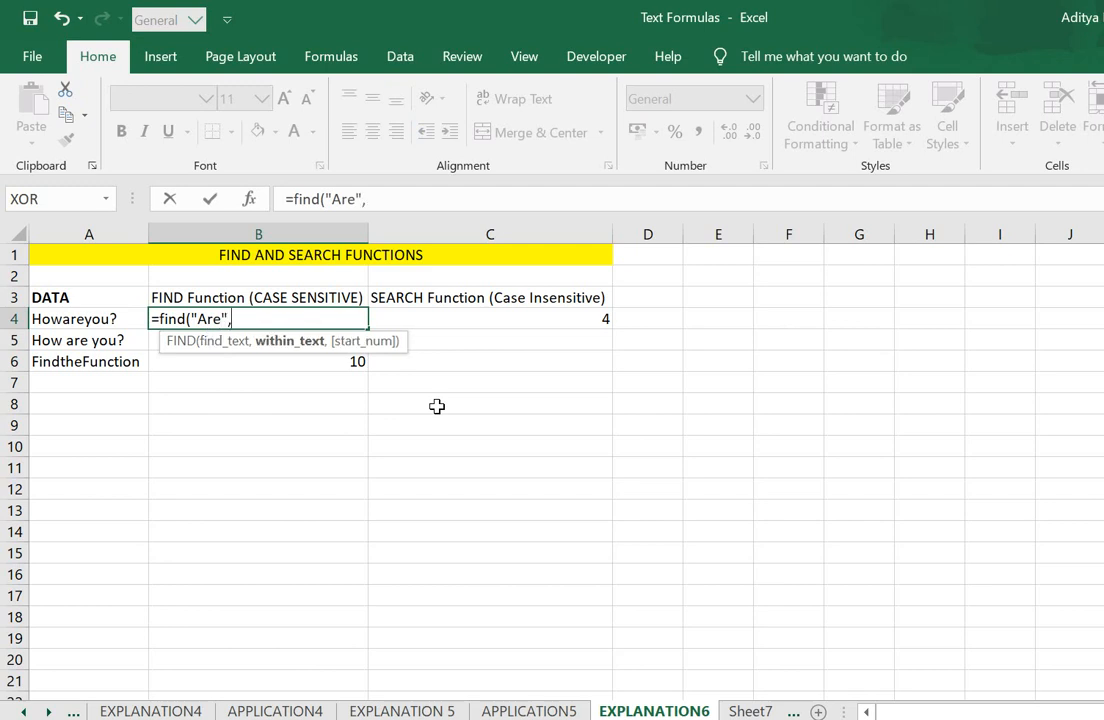
pyautogui.click(115, 319)
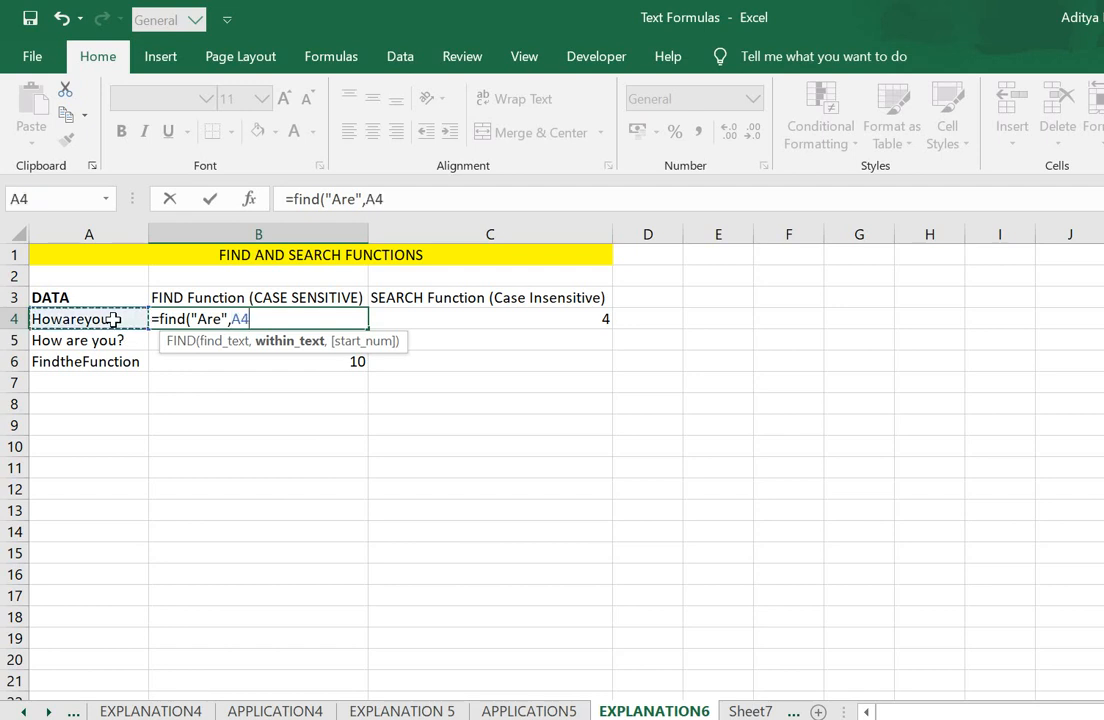
pyautogui.write(')')
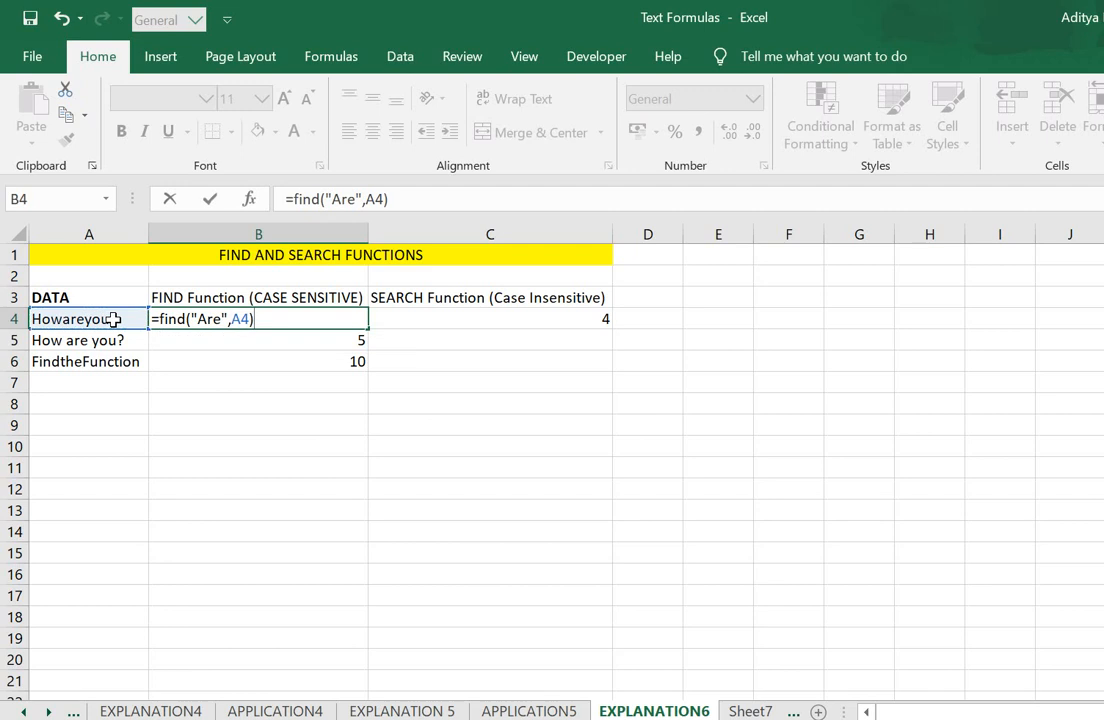
pyautogui.press('Return')
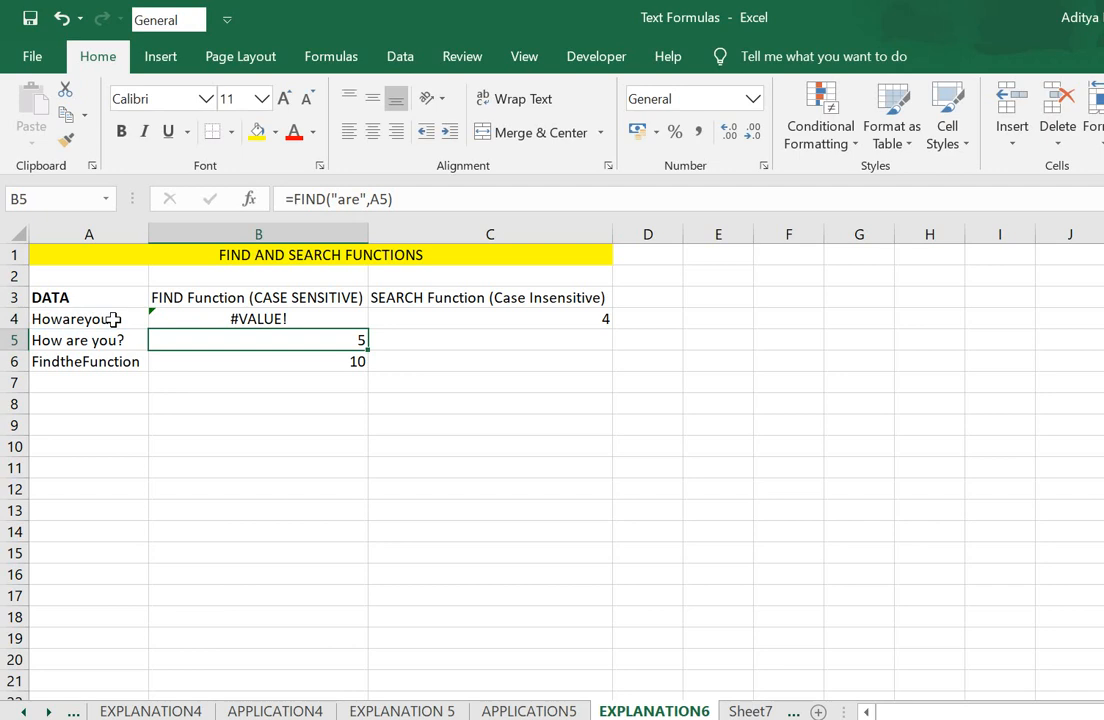
# - Change the search text of the FIND formula in B4 to lowercase "are"
pyautogui.press('Up')
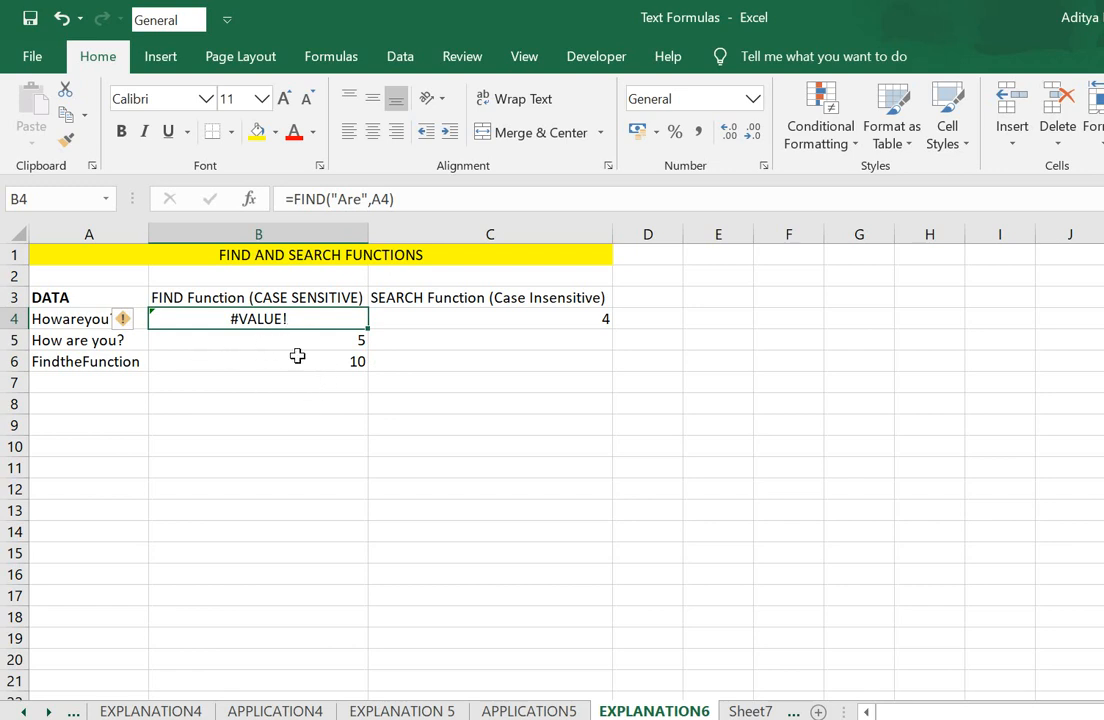
pyautogui.click(349, 199)
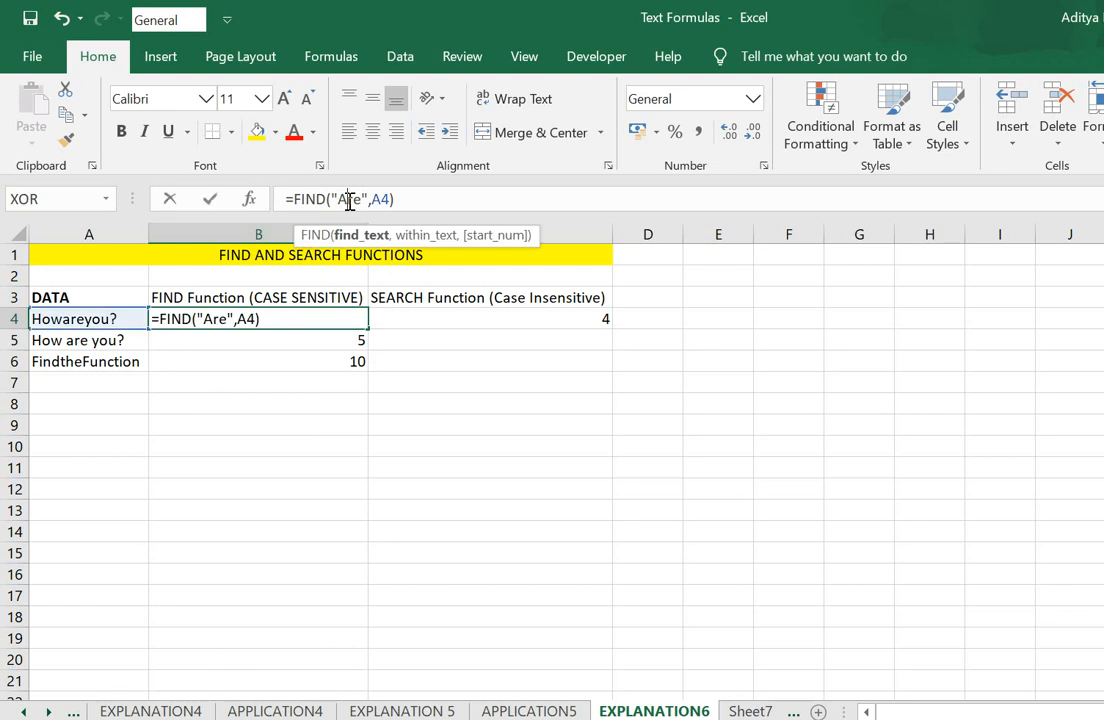
pyautogui.press('BackSpace')
pyautogui.write('a')
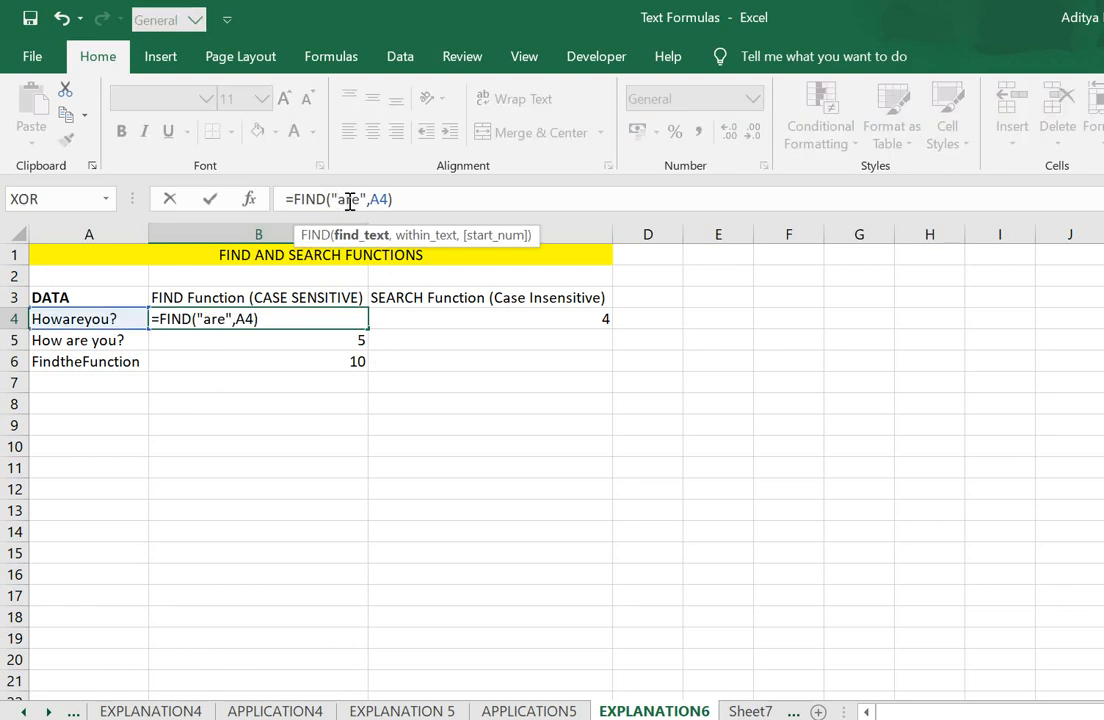
pyautogui.press('Return')
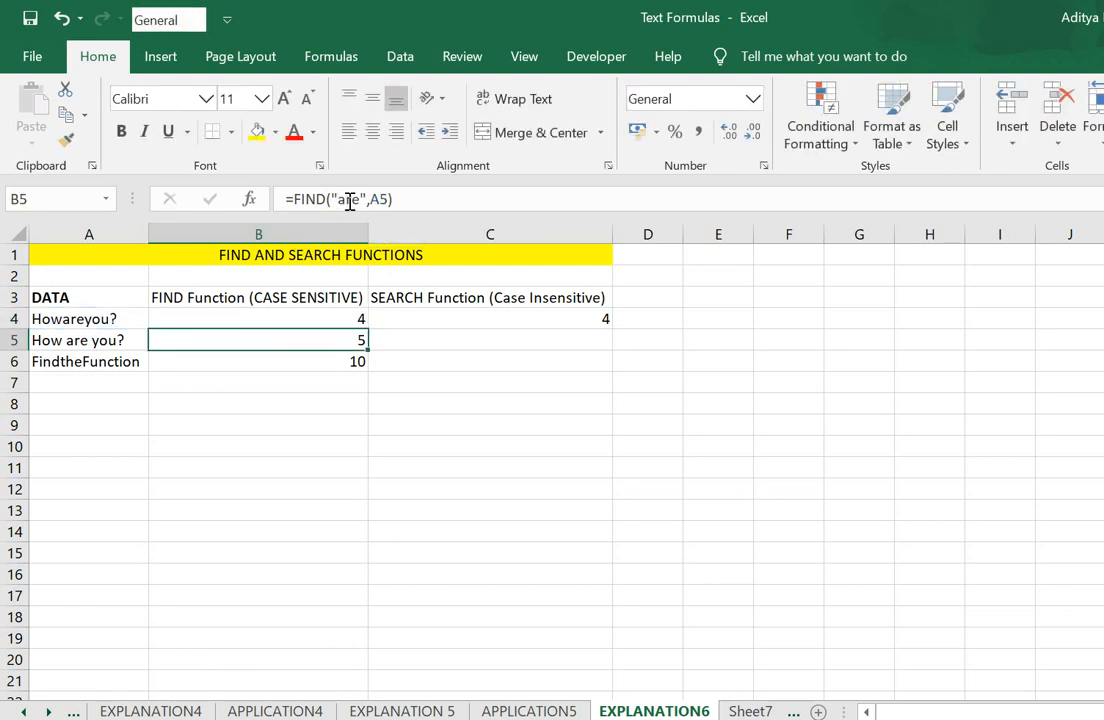
# - Re-enter the search text of the SEARCH formula in C4 as uppercase "ARE"
pyautogui.press('Up')
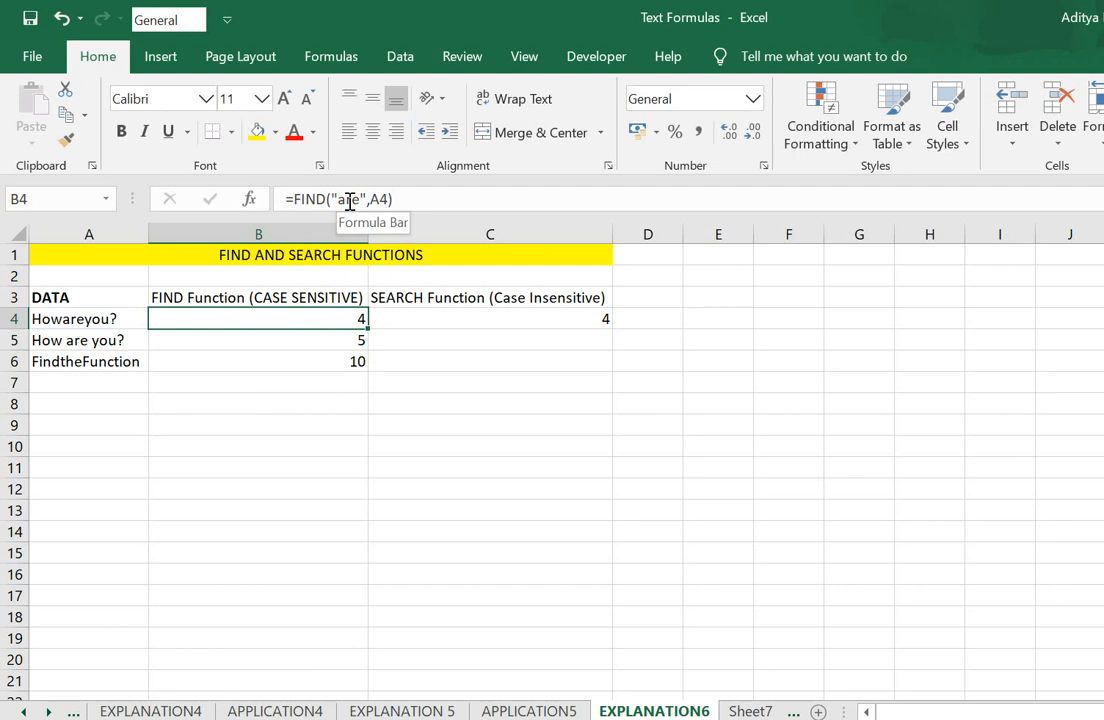
pyautogui.press('Right')
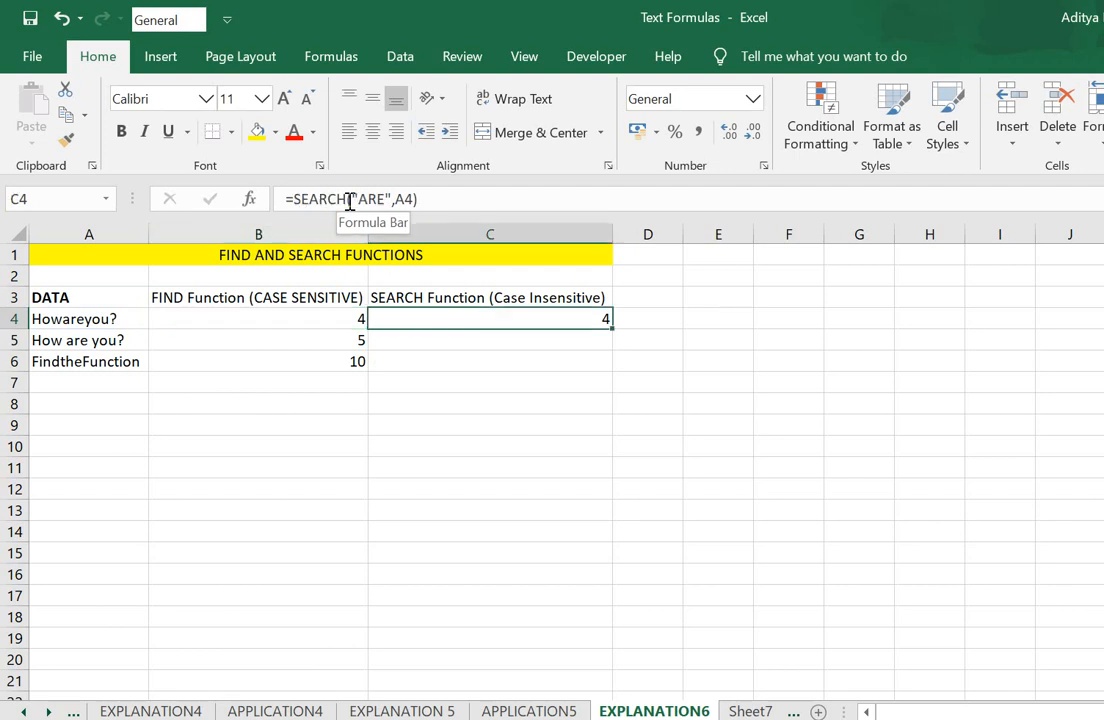
pyautogui.click(431, 201)
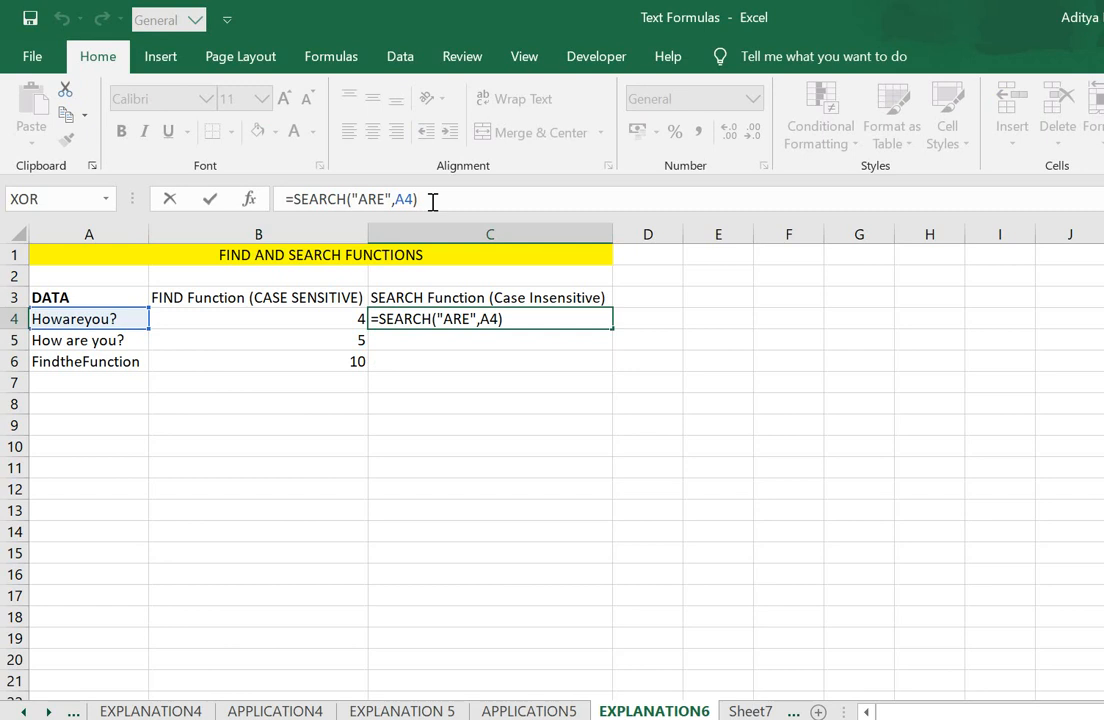
pyautogui.press('Left')
pyautogui.press('Left')
pyautogui.press('Left')
pyautogui.press('Left')
pyautogui.press('Left')
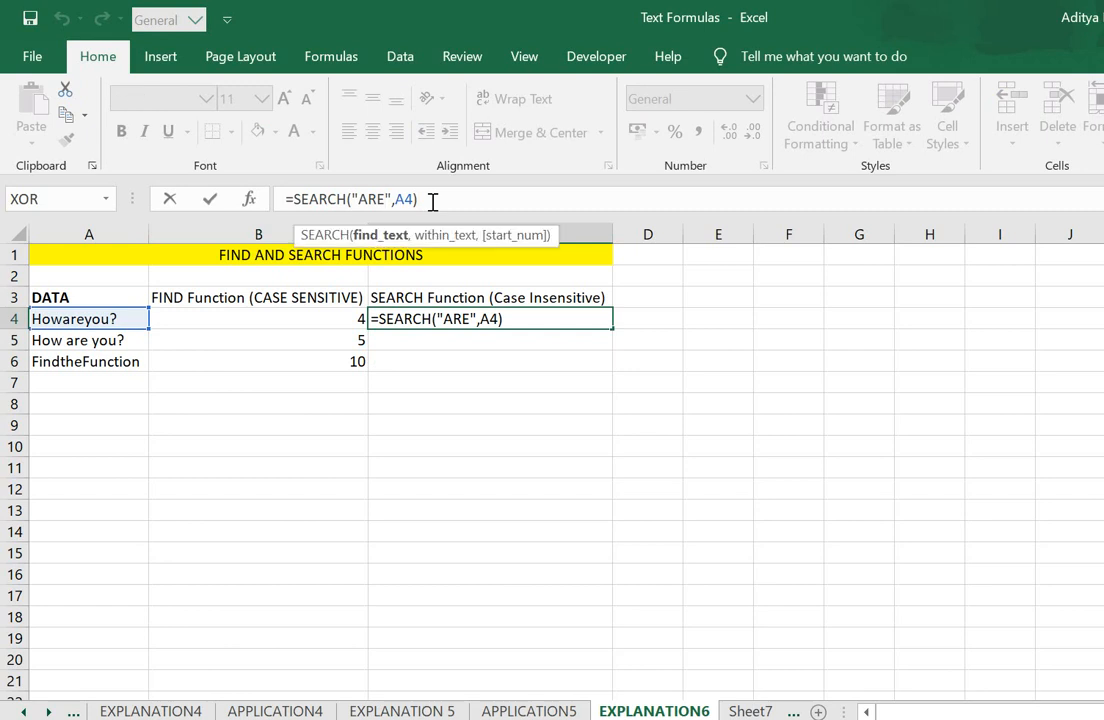
pyautogui.press('BackSpace')
pyautogui.press('BackSpace')
pyautogui.press('BackSpace')
pyautogui.write('Are')
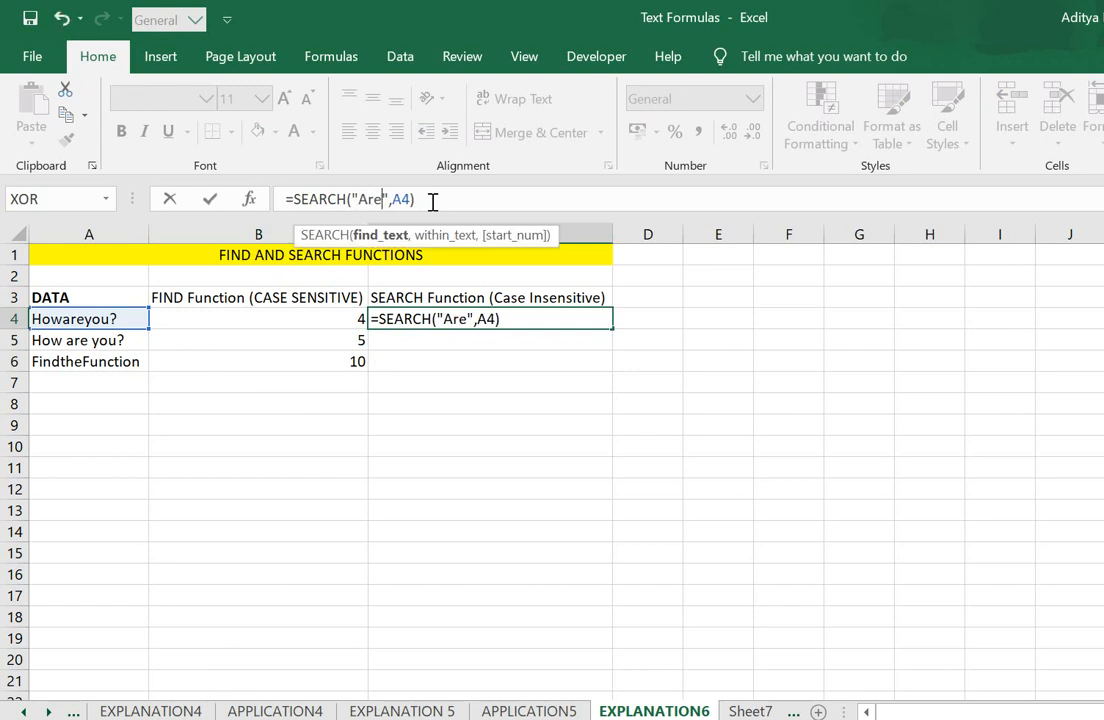
pyautogui.press('BackSpace')
pyautogui.press('BackSpace')
pyautogui.write('RE')
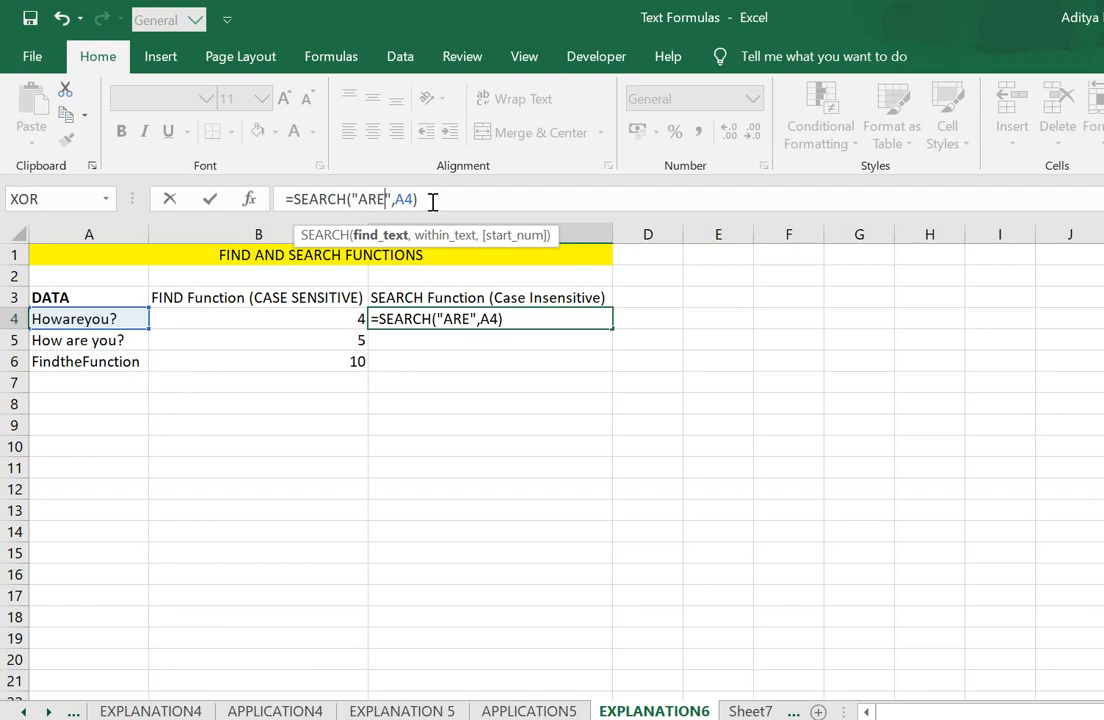
pyautogui.press('Return')
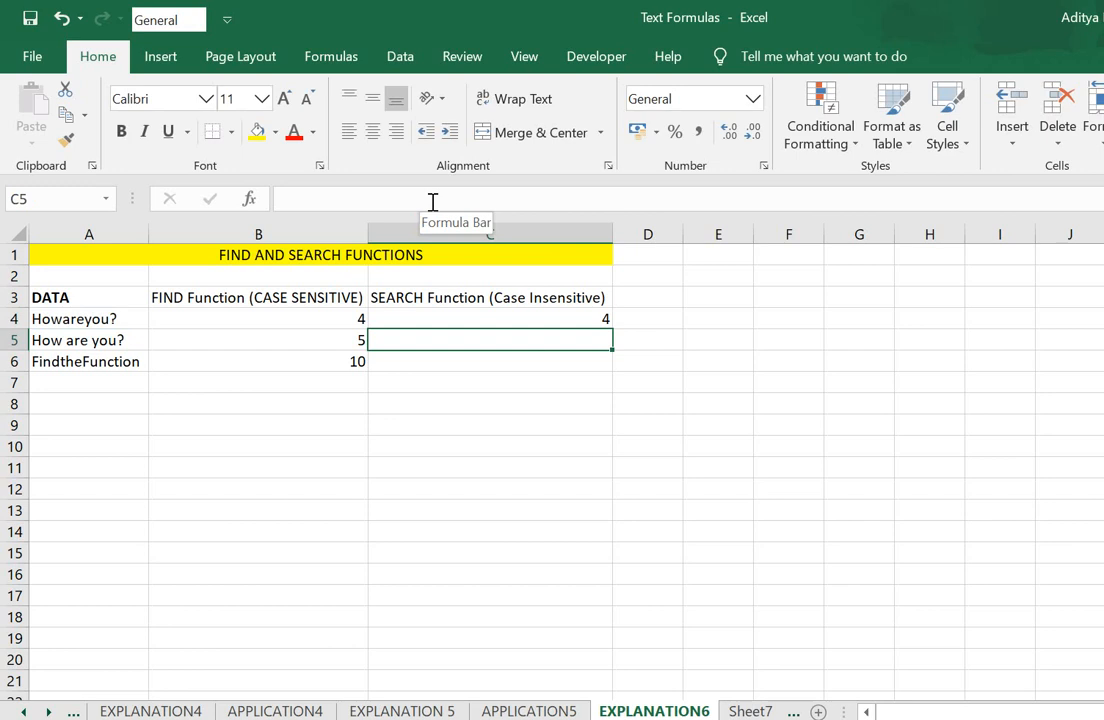
# - Compare the SEARCH formula in C4 with the FIND formulas in B4 to B6
pyautogui.press('Up')
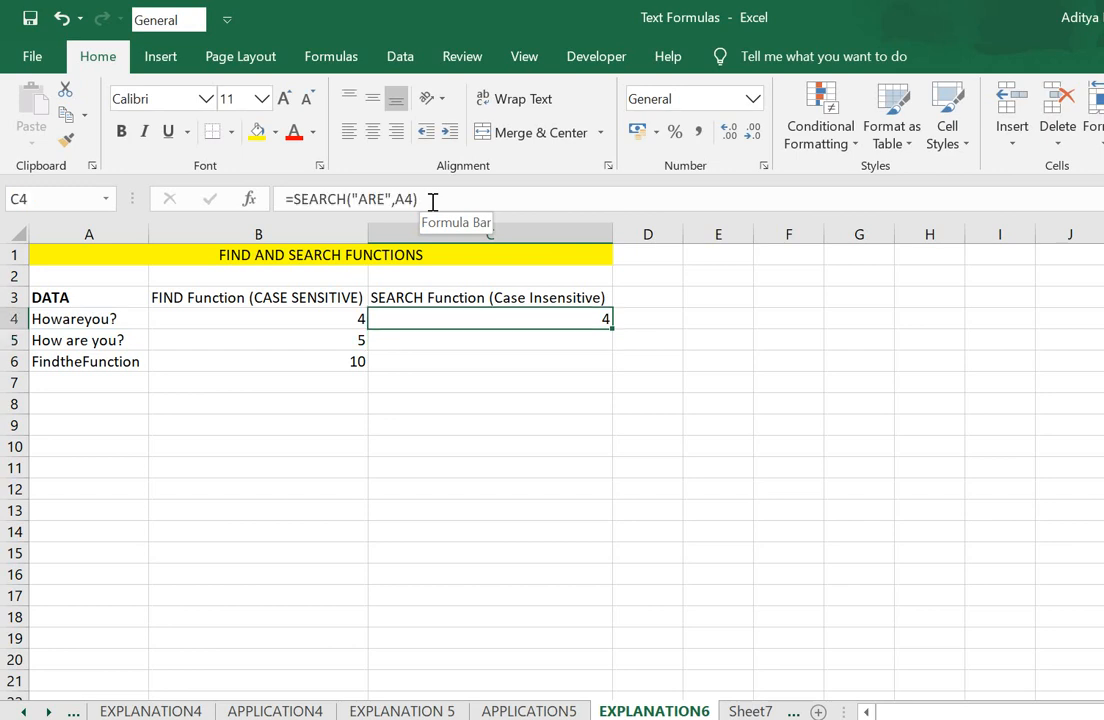
pyautogui.press('Left')
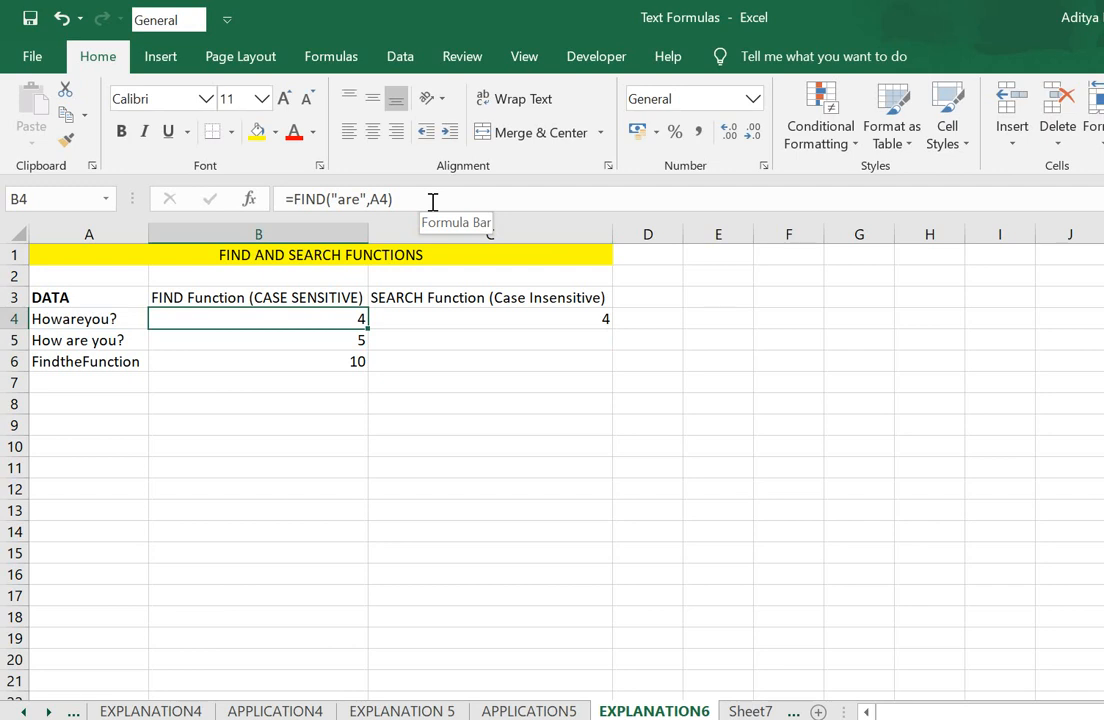
pyautogui.press('Down')
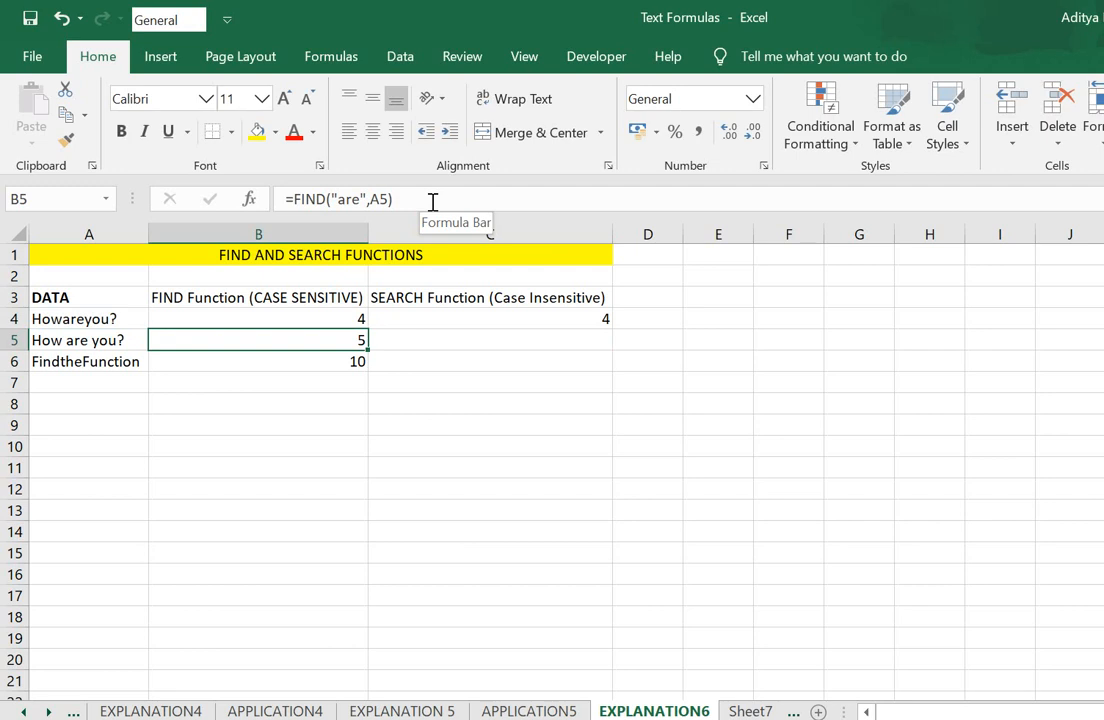
pyautogui.press('Down')
pyautogui.press('Up')
pyautogui.press('Down')
pyautogui.press('Up')
pyautogui.press('Down')
pyautogui.press('Up')
# - Copy the SEARCH formula from C4 into C5 for the "How are you?" text
pyautogui.press('Right')
pyautogui.press('Up')
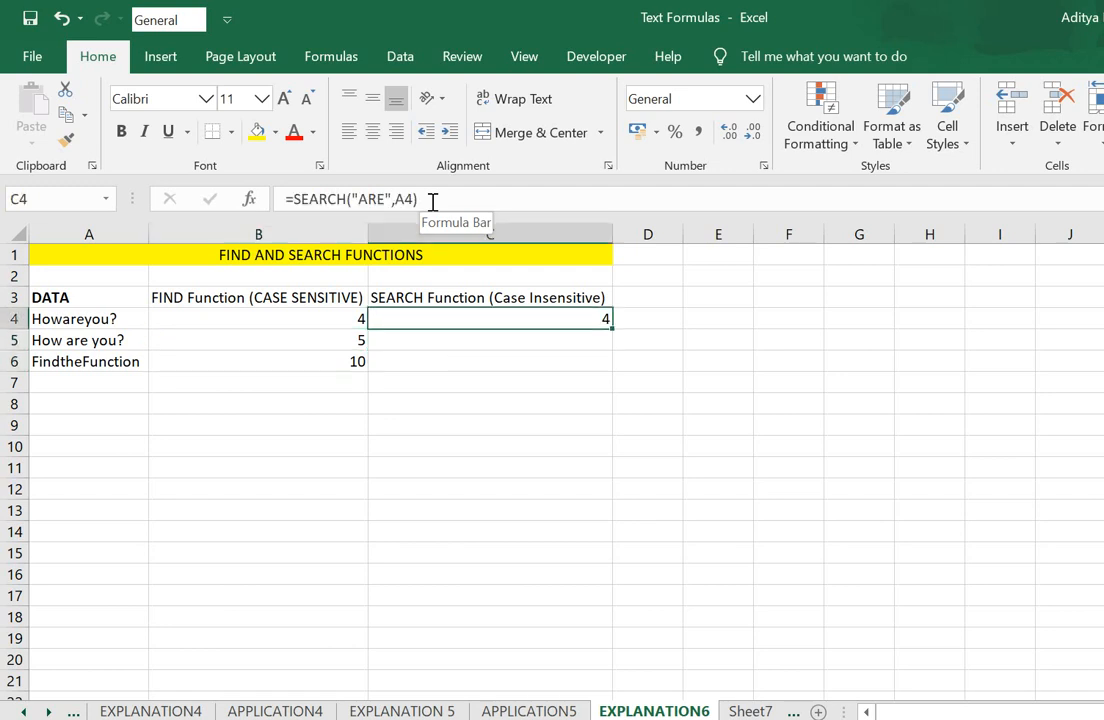
pyautogui.press('Down')
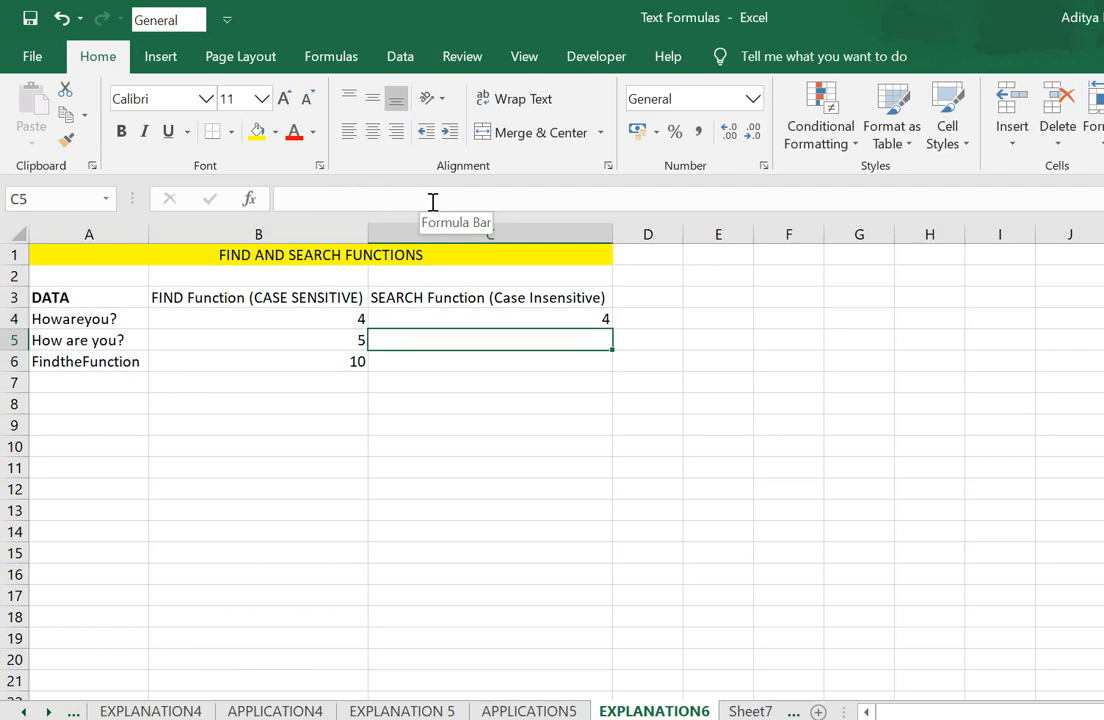
pyautogui.press('Up')
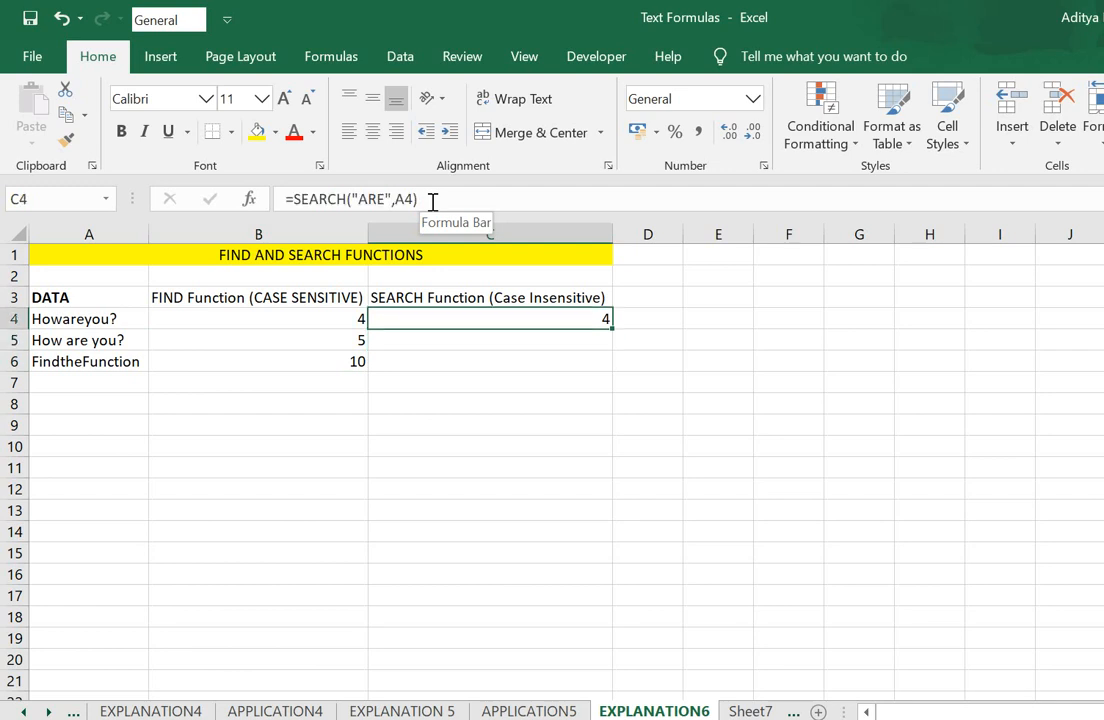
pyautogui.hotkey('ctrl', 'c')
pyautogui.press('Down')
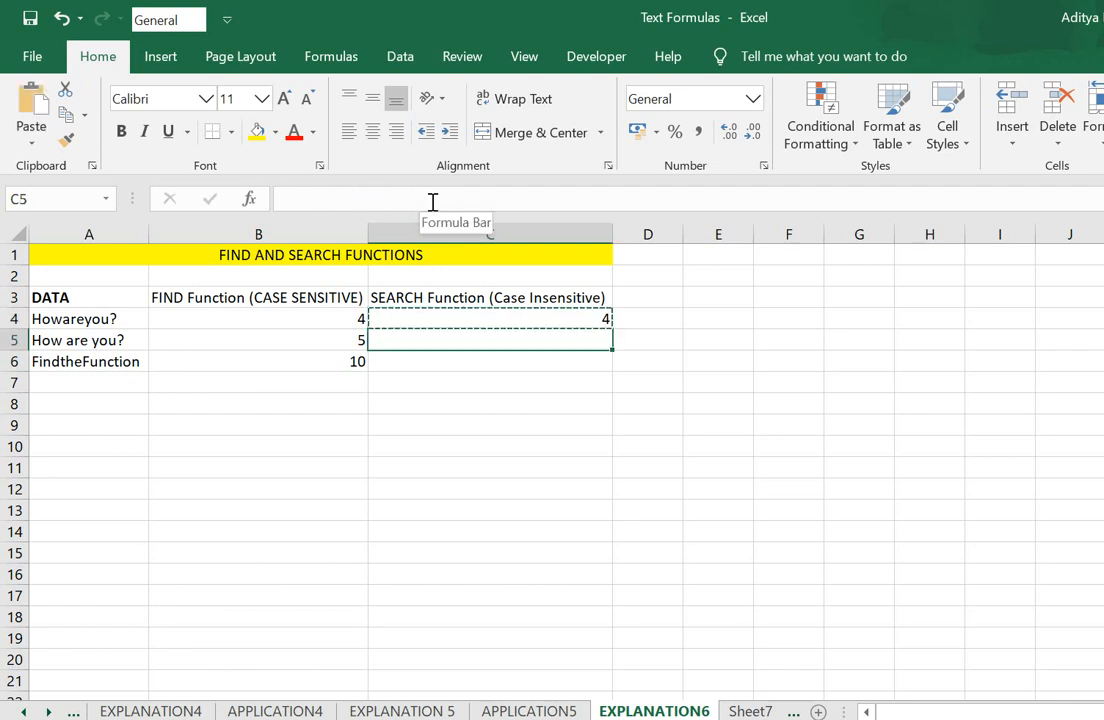
pyautogui.press('Return')
# - Examine the FIND formula in B6 and its start position against the source text in A6
pyautogui.press('Left')
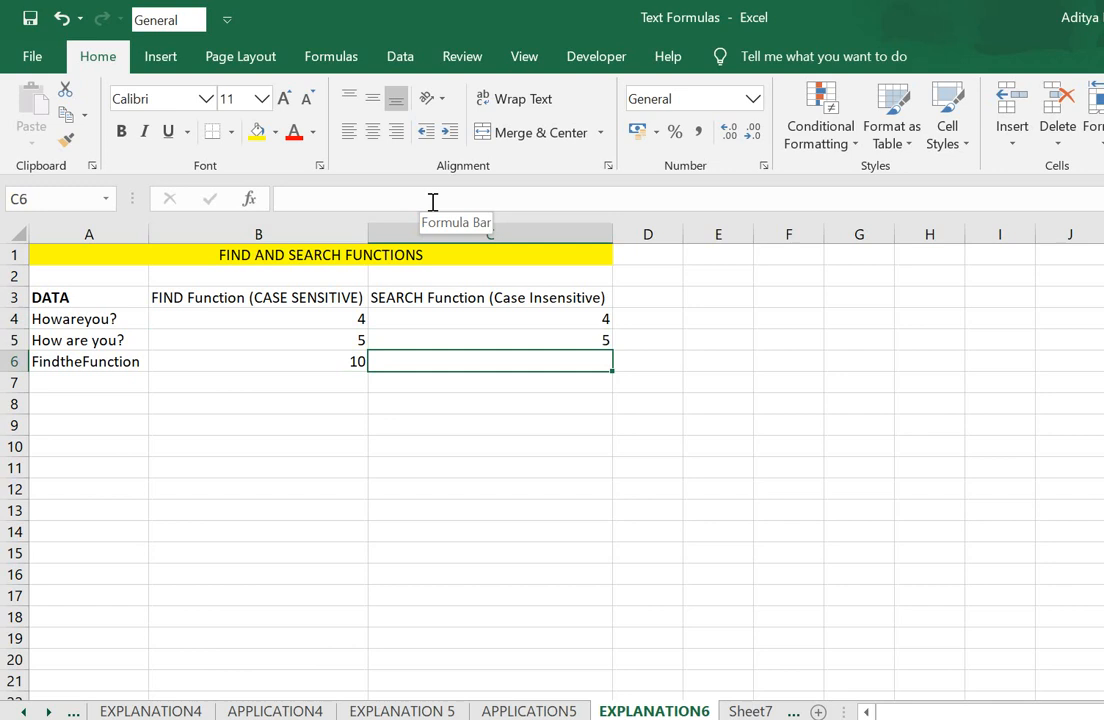
pyautogui.press('Left')
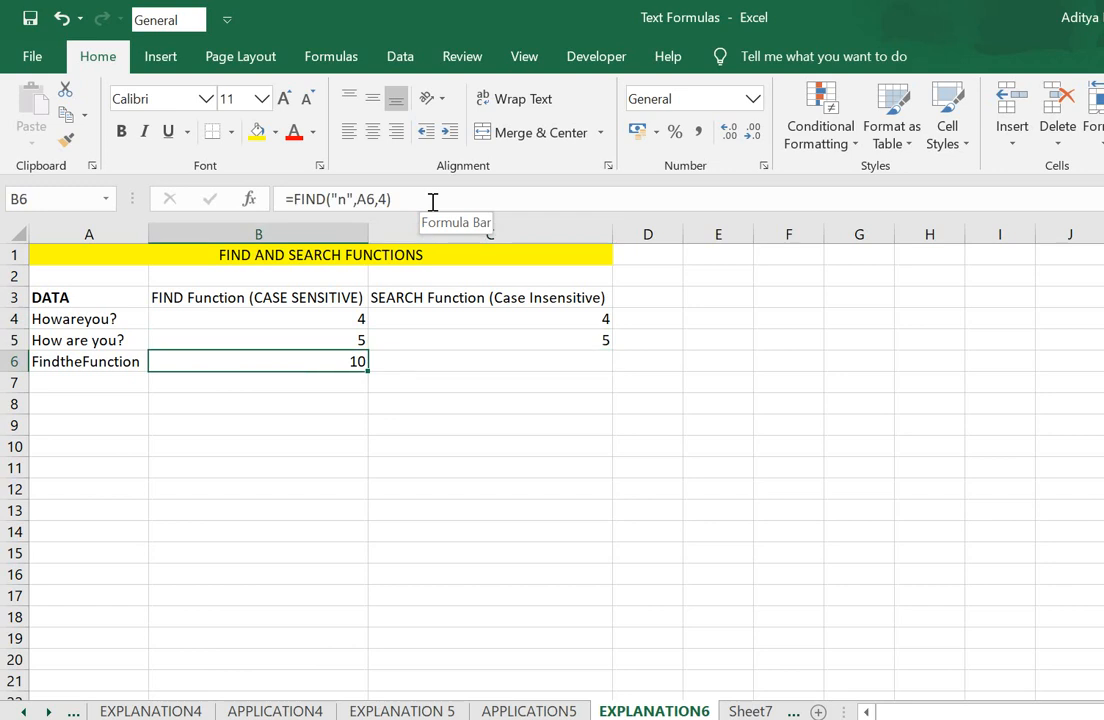
pyautogui.press('Right')
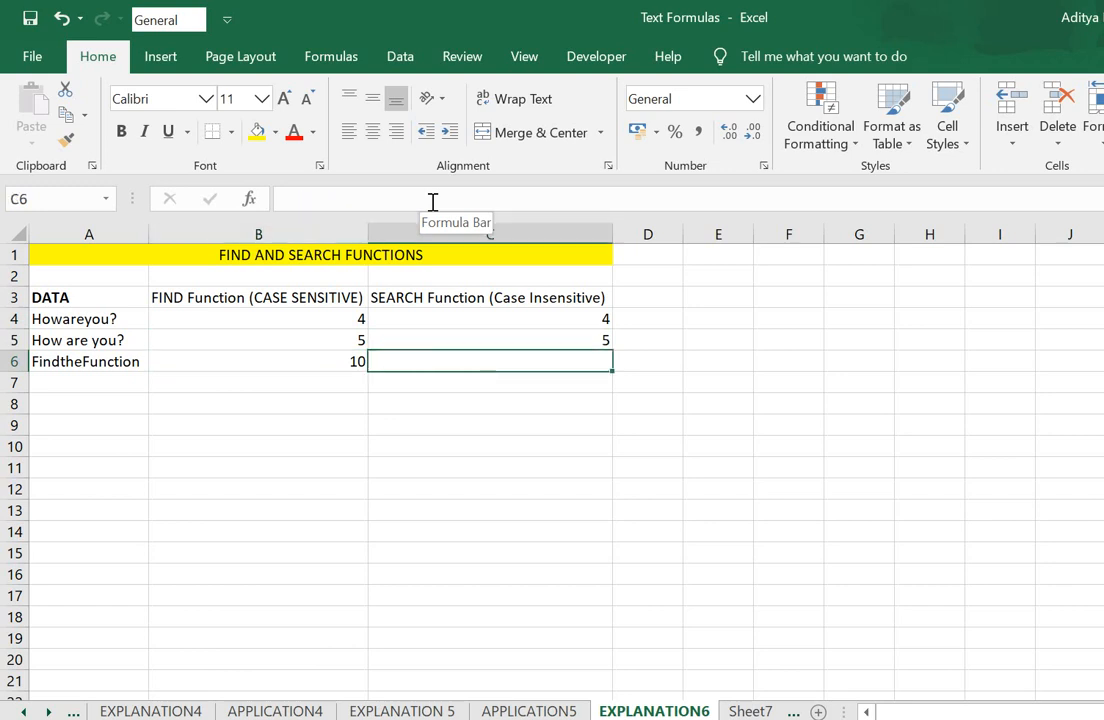
pyautogui.press('Left')
pyautogui.press('Left')
pyautogui.press('Right')
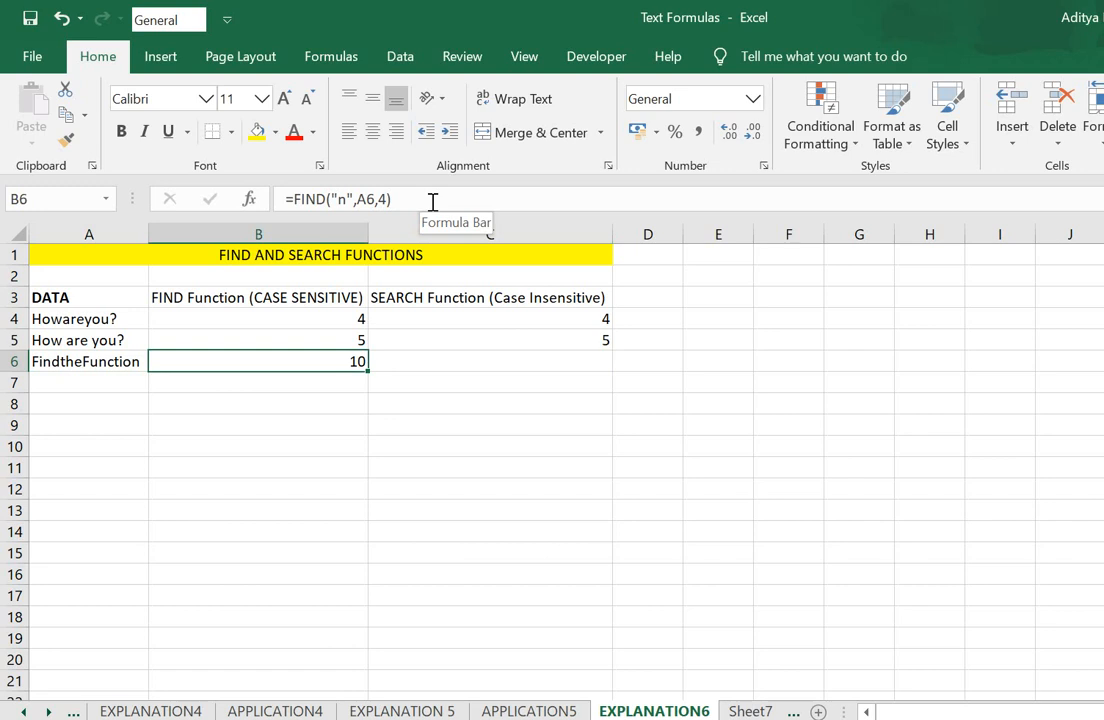
pyautogui.press('Left')
pyautogui.press('Right')
# - Replace the formula in B6 with =FIND("F",A6,1) to locate the uppercase F from the first character
pyautogui.write('=')
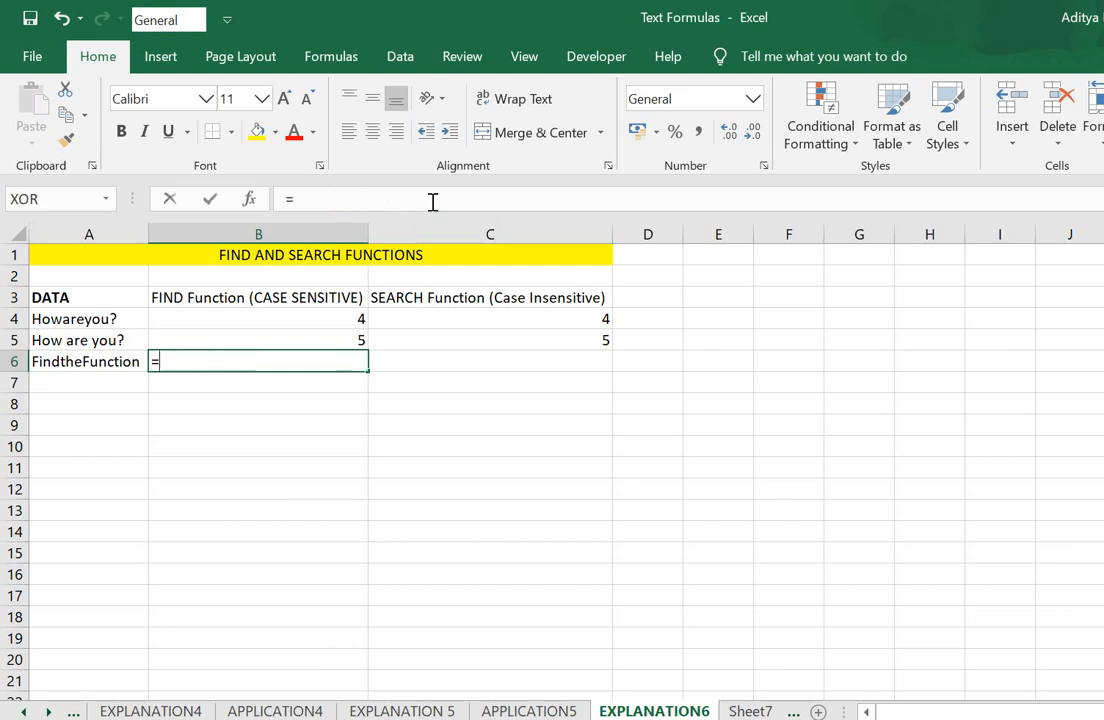
pyautogui.write('find(')
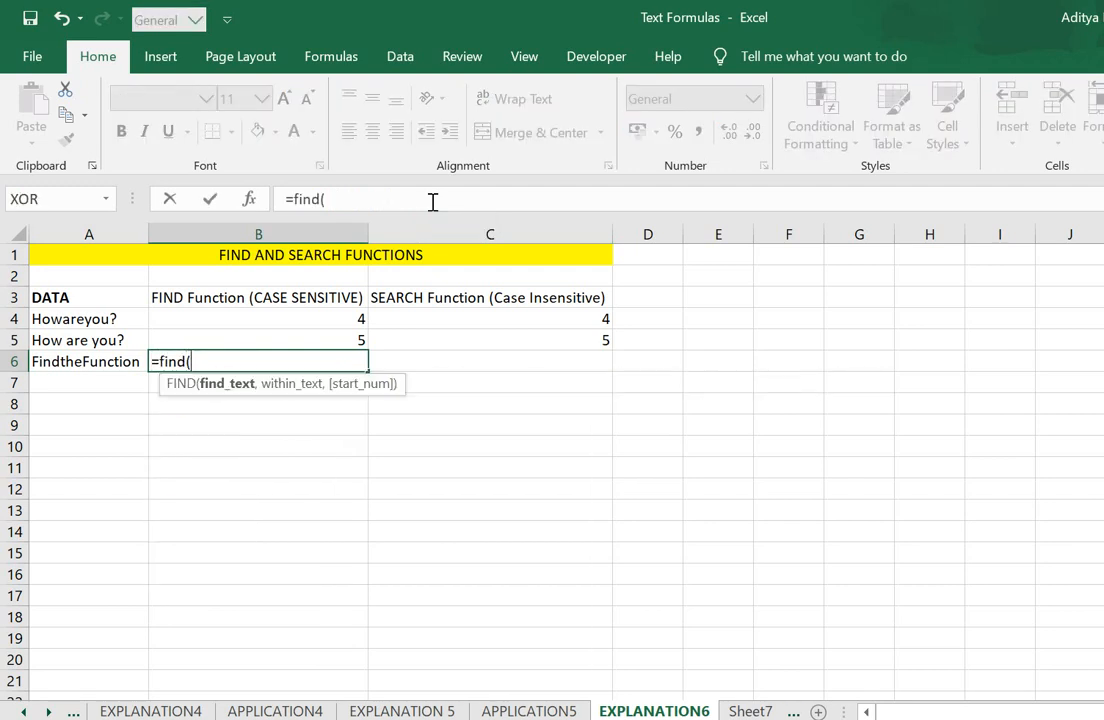
pyautogui.write('"F",')
pyautogui.press('Left')
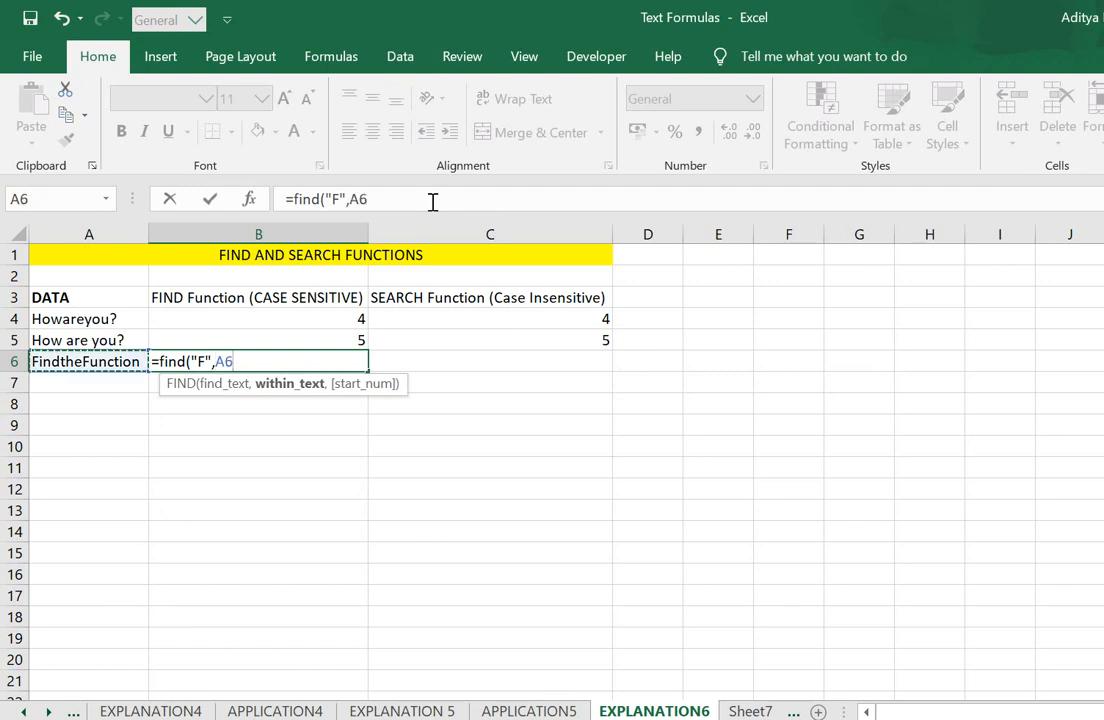
pyautogui.write(',')
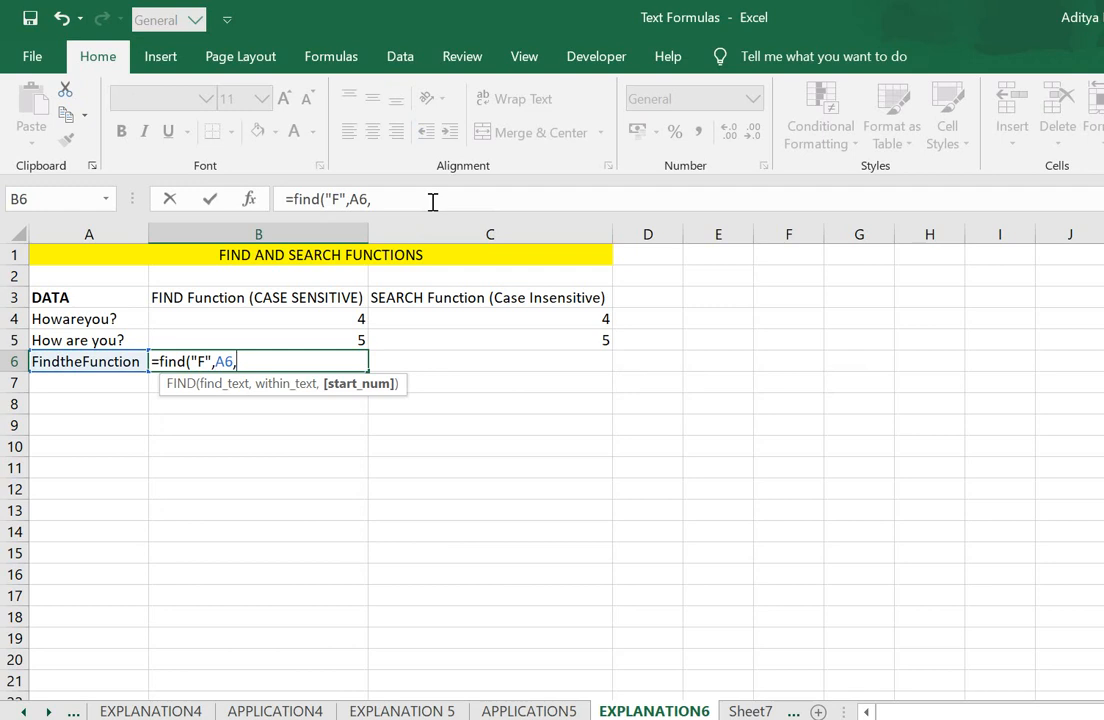
pyautogui.write('1)')
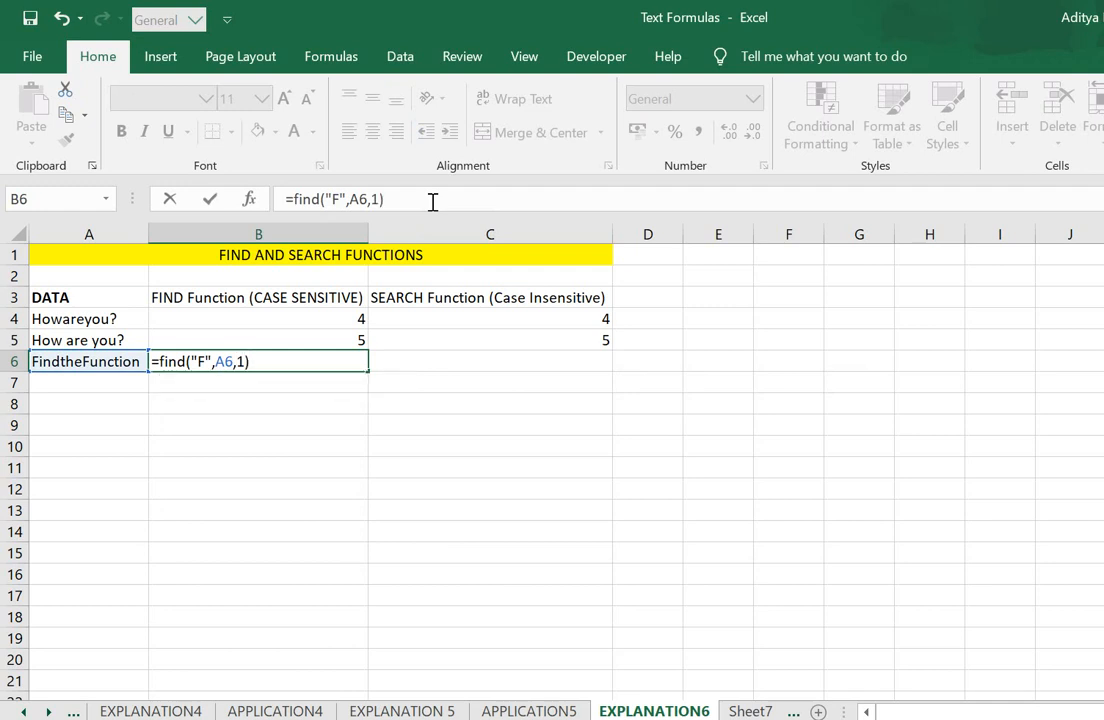
pyautogui.press('Return')
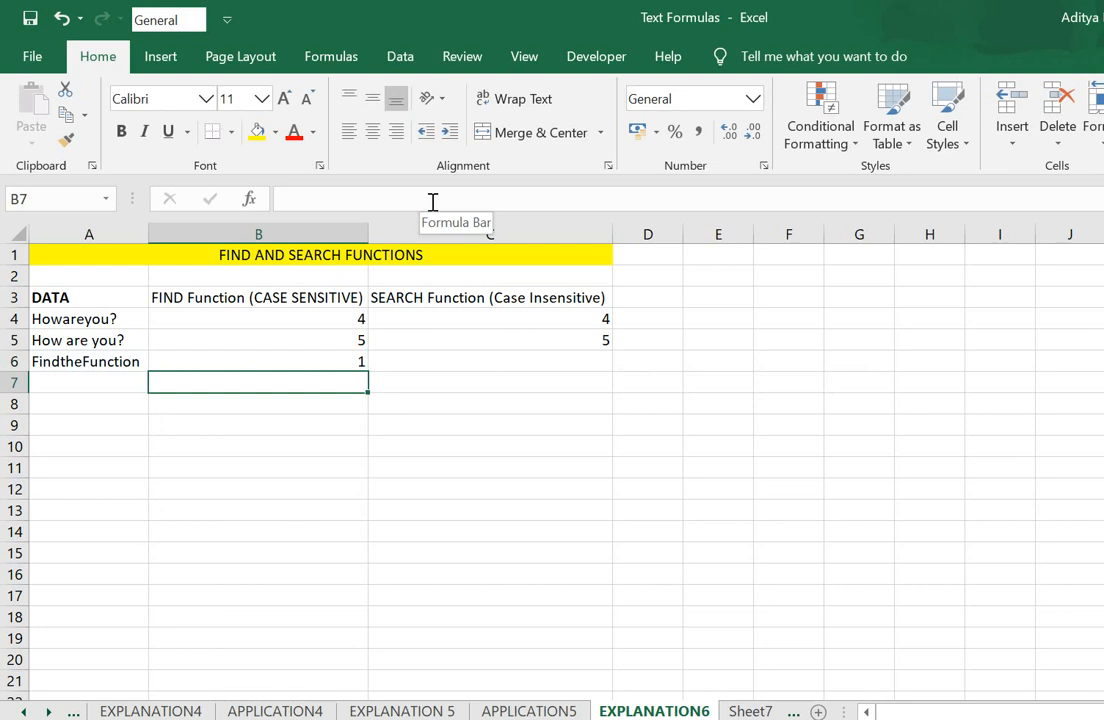
# - Set the start position of the FIND formula in B6 to 2
pyautogui.press('Up')
pyautogui.click(432, 201)
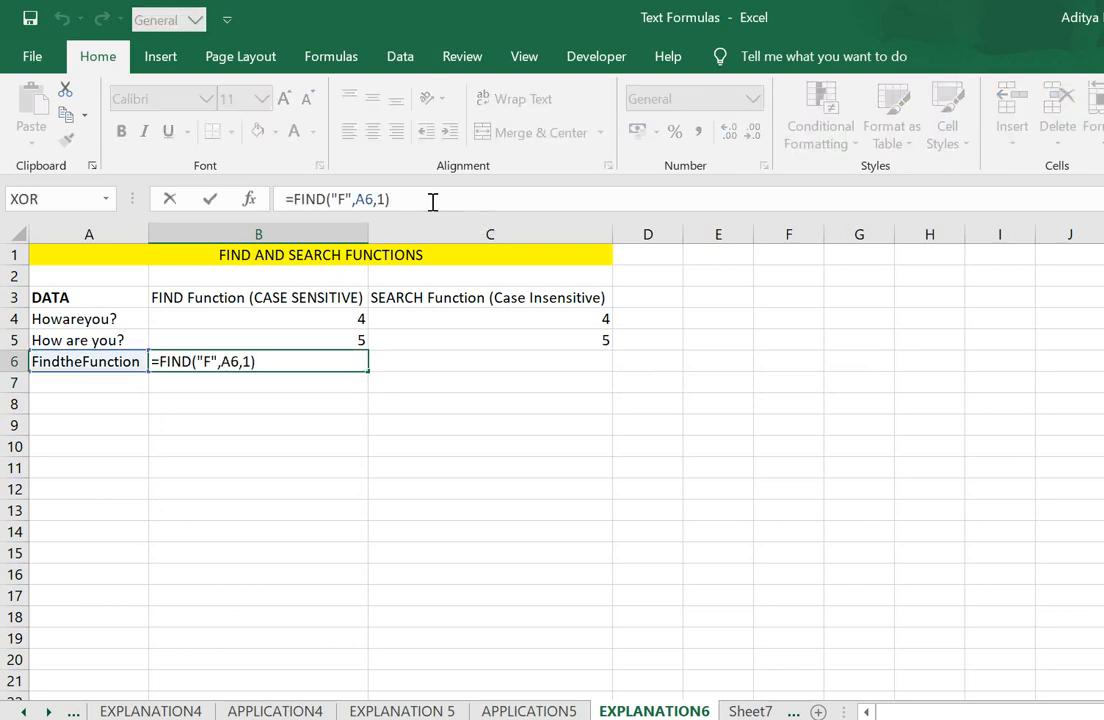
pyautogui.press('Left')
pyautogui.press('BackSpace')
pyautogui.write('2')
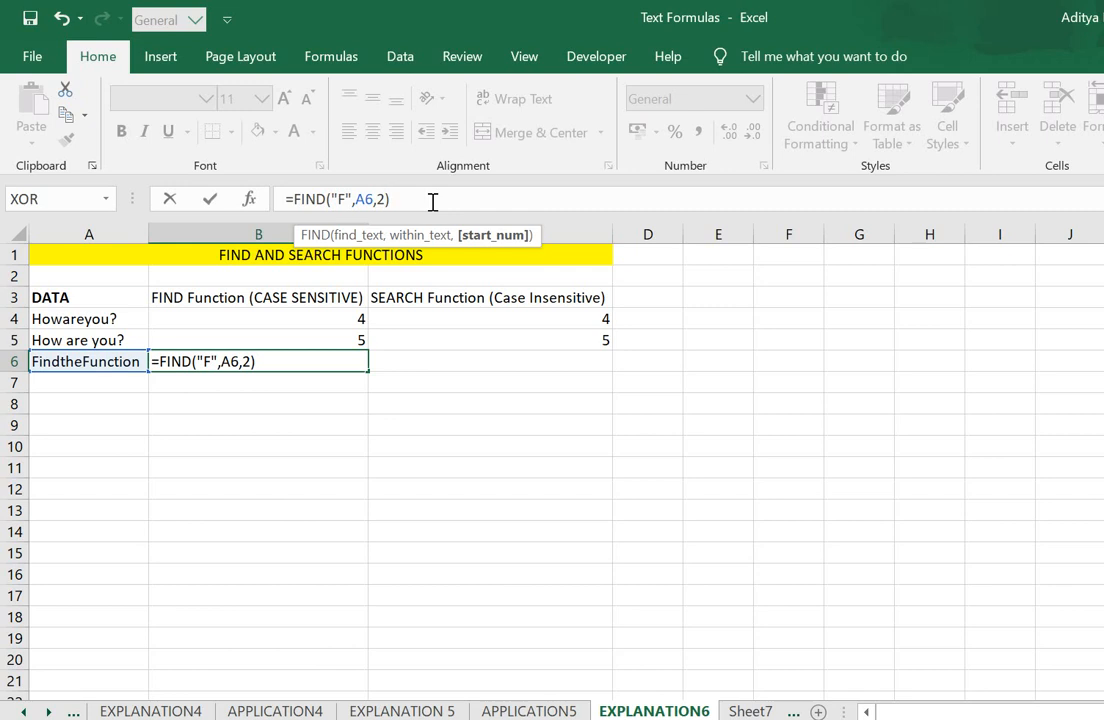
pyautogui.press('Return')
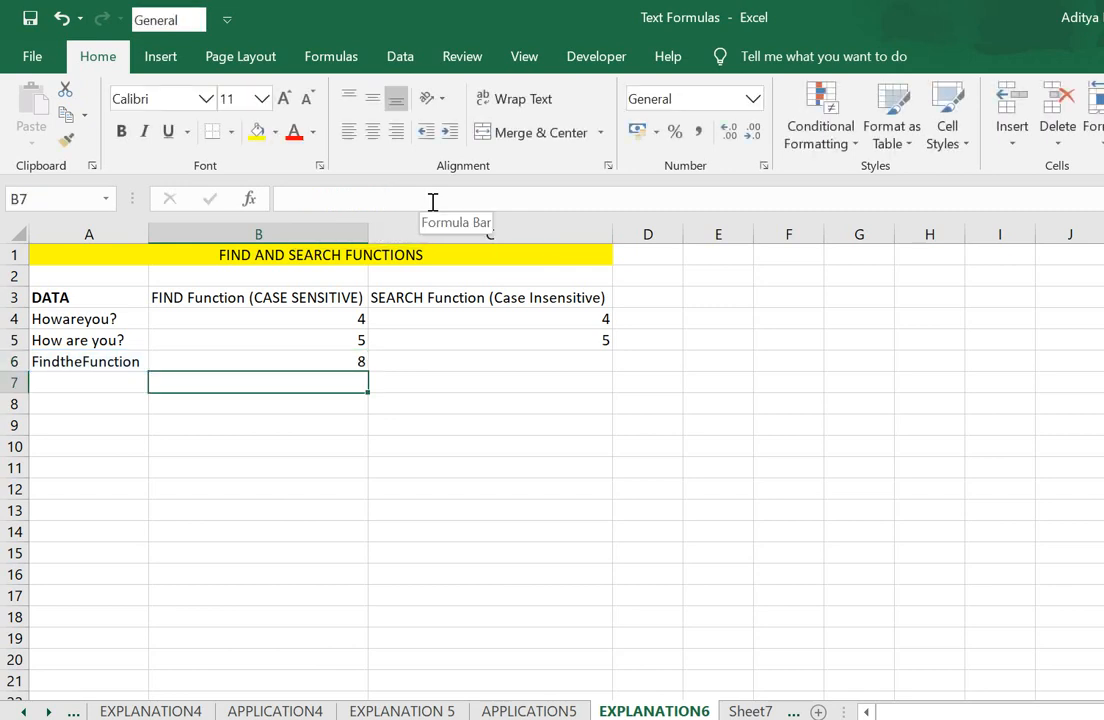
# - Change the search text of the FIND formula in B6 to lowercase "n"
pyautogui.press('Up')
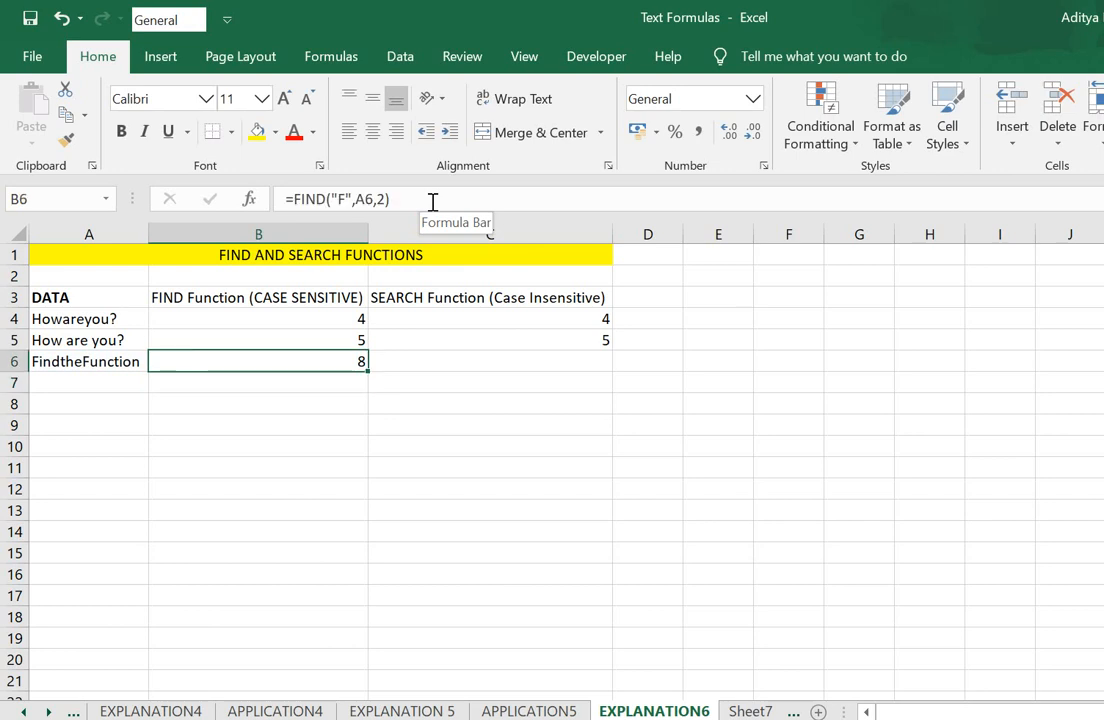
pyautogui.click(432, 201)
pyautogui.press('Left')
pyautogui.press('Left')
pyautogui.press('Left')
pyautogui.press('Left')
pyautogui.press('Left')
pyautogui.press('Left')
pyautogui.press('Left')
pyautogui.press('BackSpace')
pyautogui.write('n')
pyautogui.press('Right')
pyautogui.press('Right')
pyautogui.press('Right')
pyautogui.press('Right')
pyautogui.press('Right')
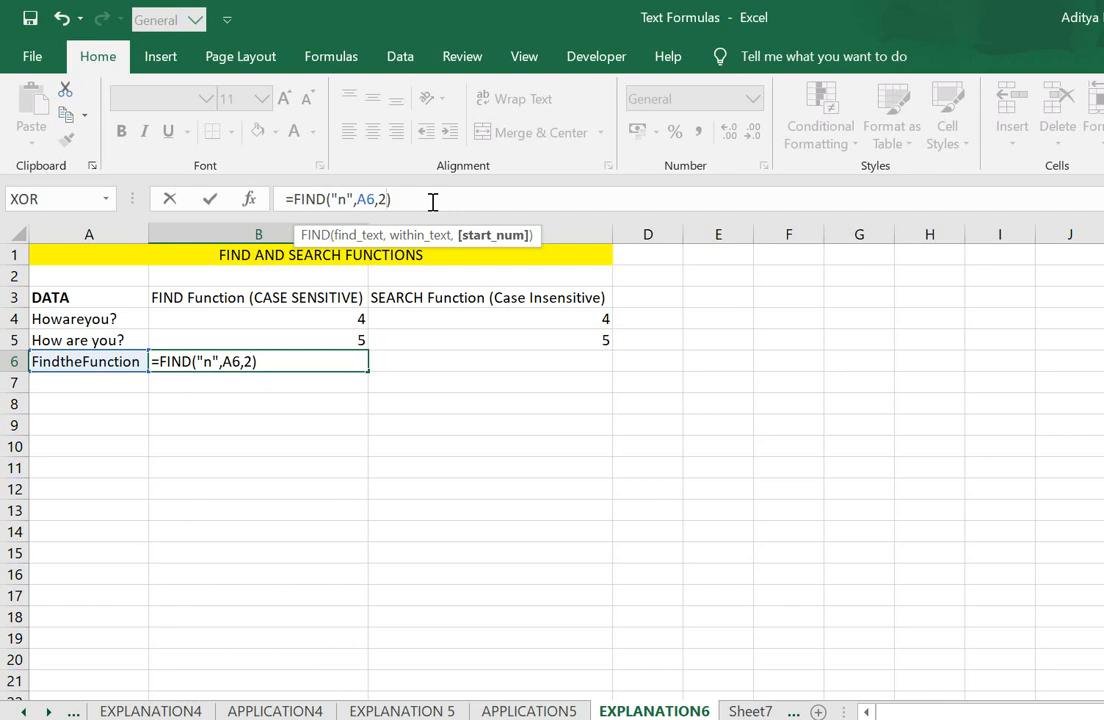
pyautogui.press('Return')
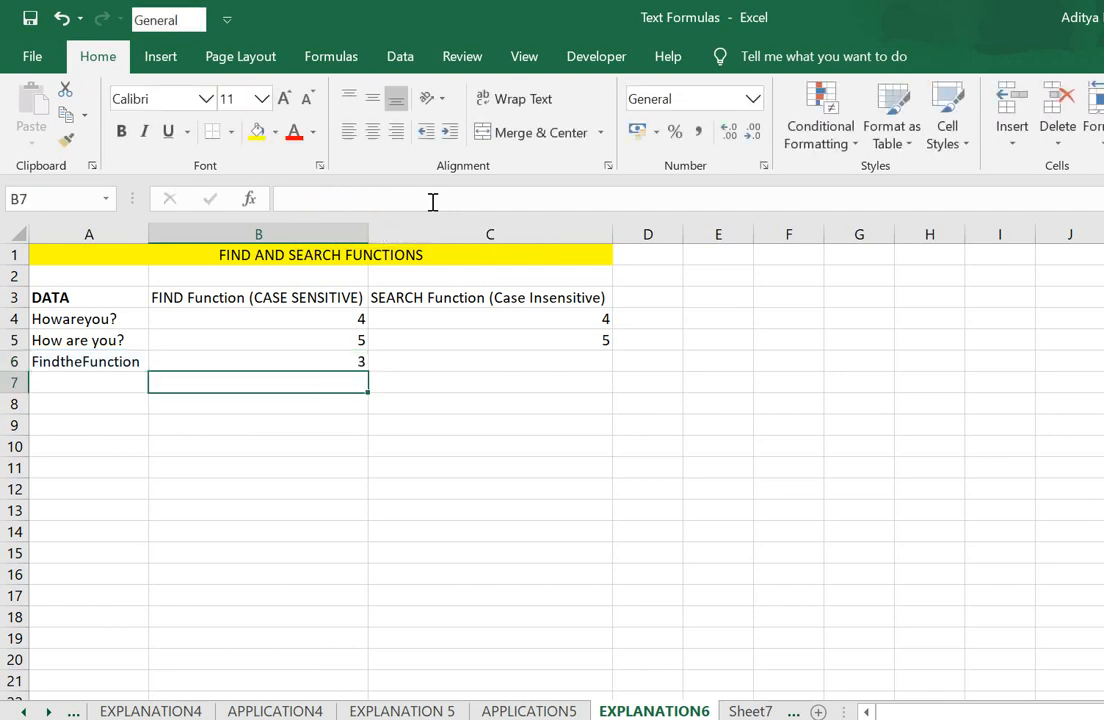
# - Set the start position of the FIND formula in B6 to 4
pyautogui.press('Up')
pyautogui.click(433, 201)
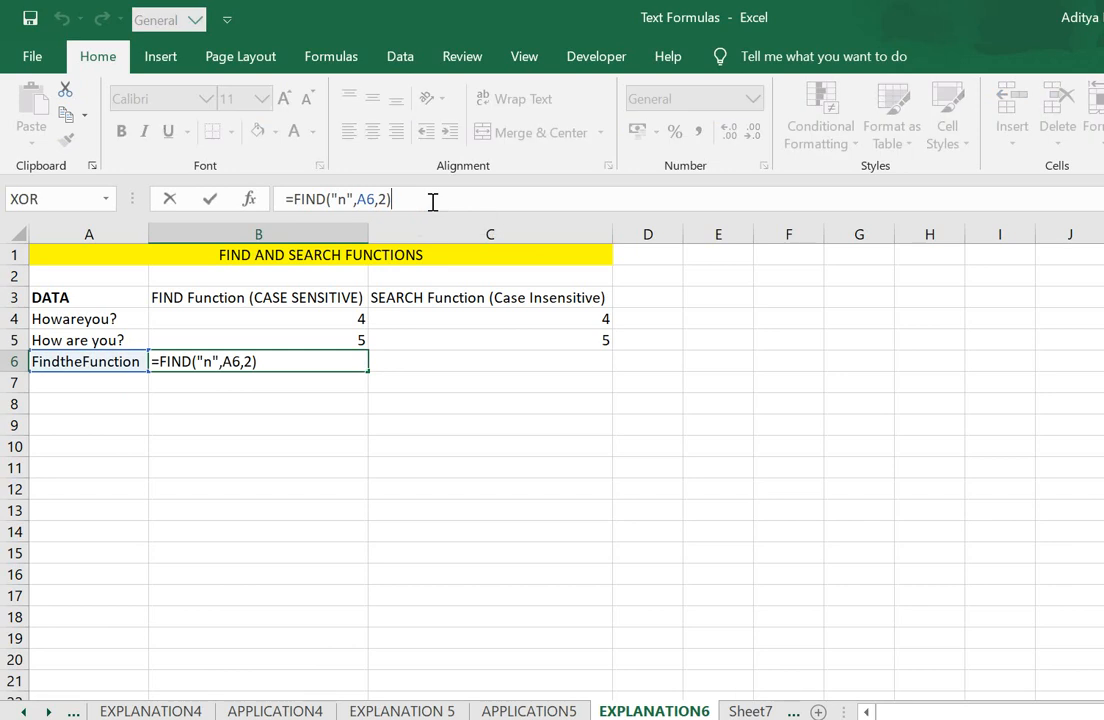
pyautogui.press('Left')
pyautogui.press('Left')
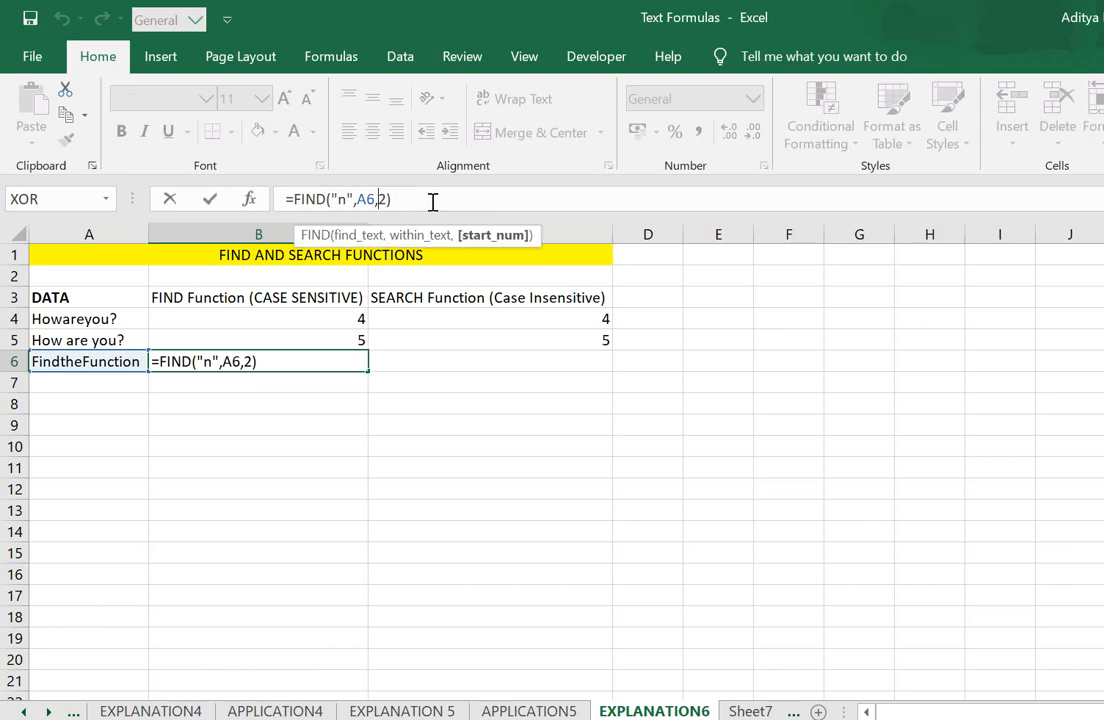
pyautogui.press('Delete')
pyautogui.write('4')
pyautogui.press('Return')
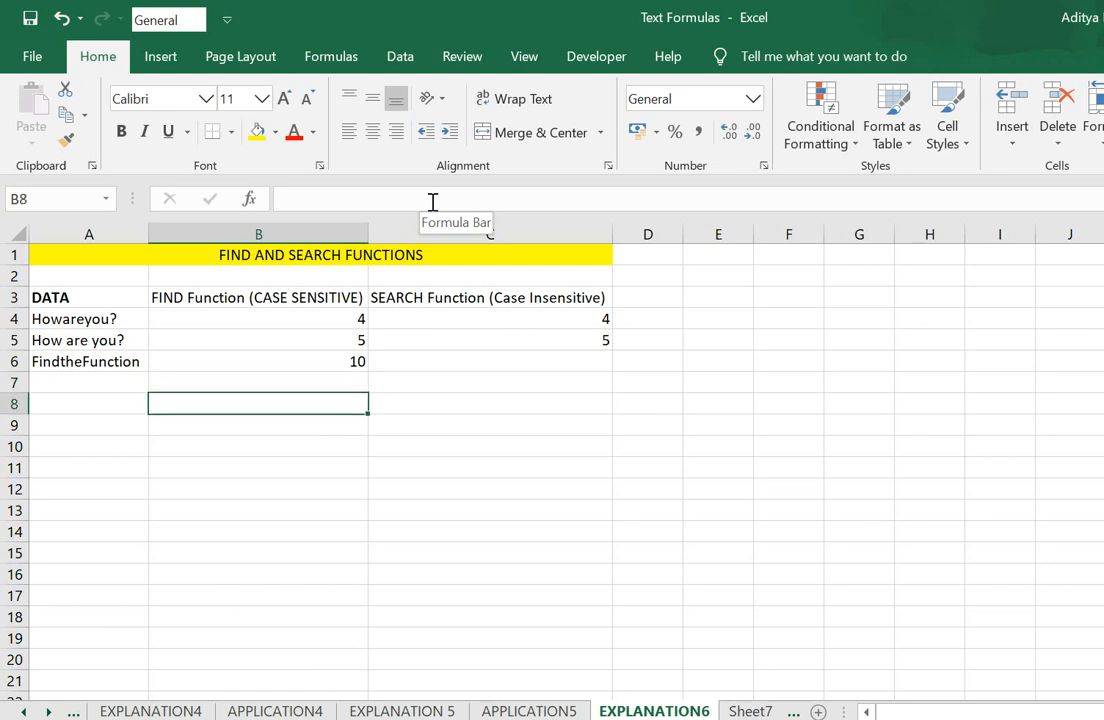
# - Review the FIND formulas in column B, comparing those with and without a start position
pyautogui.press('Up')
pyautogui.press('Up')
pyautogui.press('Down')
pyautogui.press('Up')
pyautogui.press('Up')
pyautogui.press('Down')
pyautogui.press('Up')
pyautogui.press('Down')
pyautogui.press('Up')
pyautogui.press('Down')
pyautogui.press('Up')
pyautogui.press('Down')
pyautogui.press('Up')
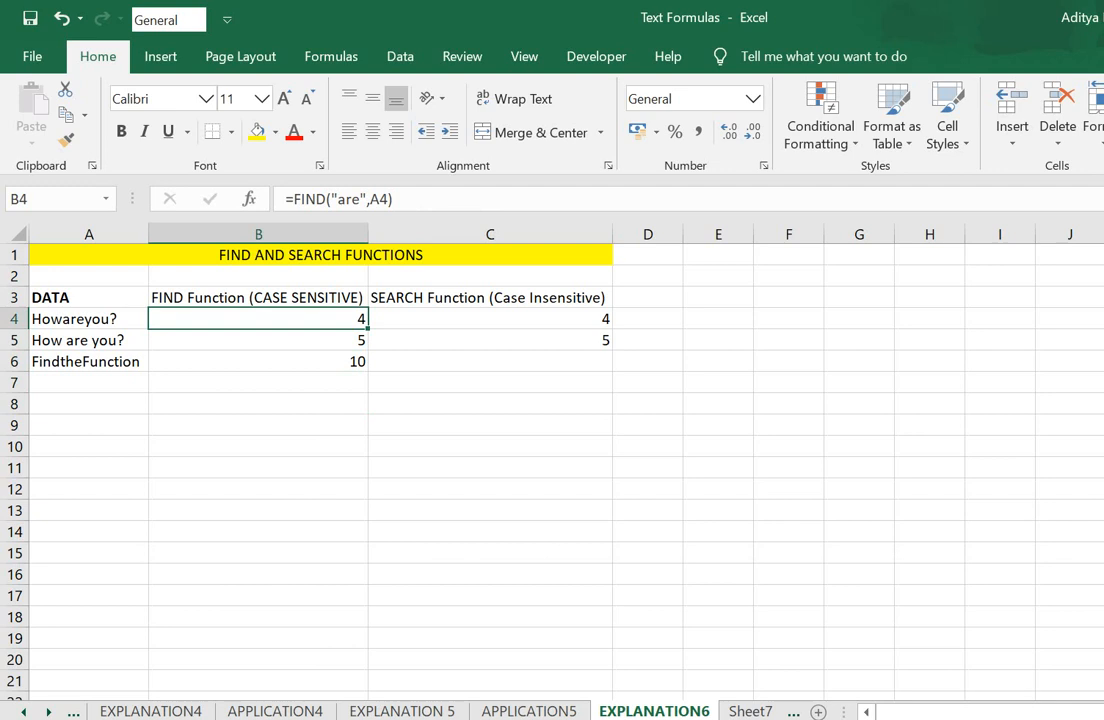
pyautogui.click(1102, 718)
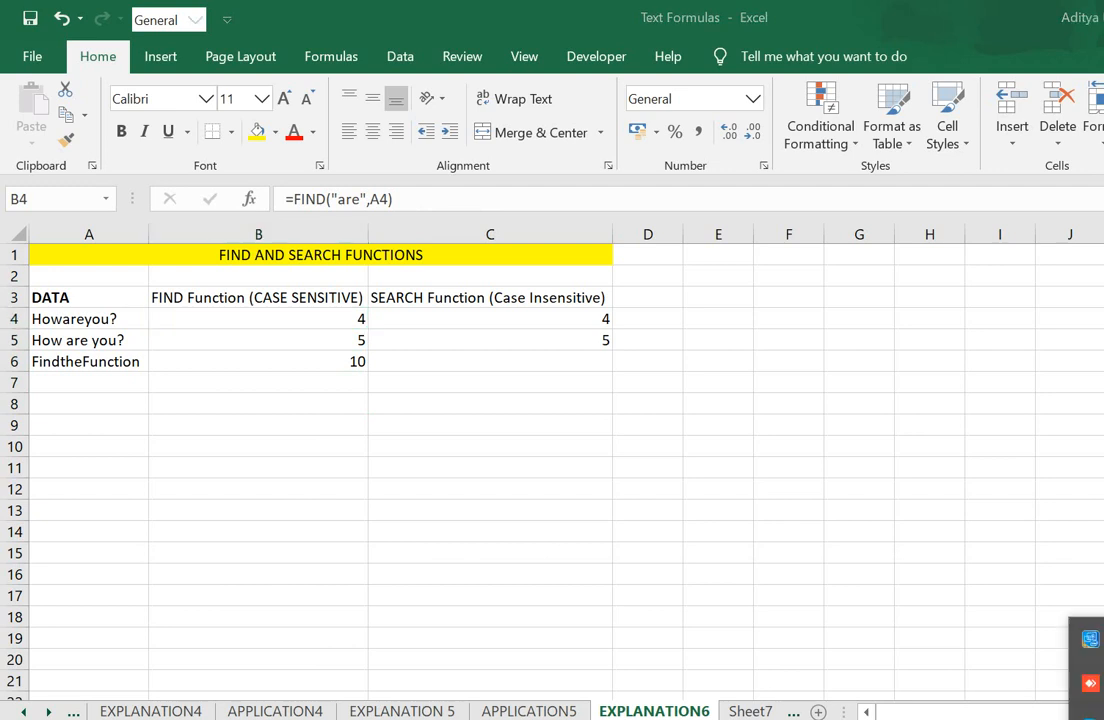